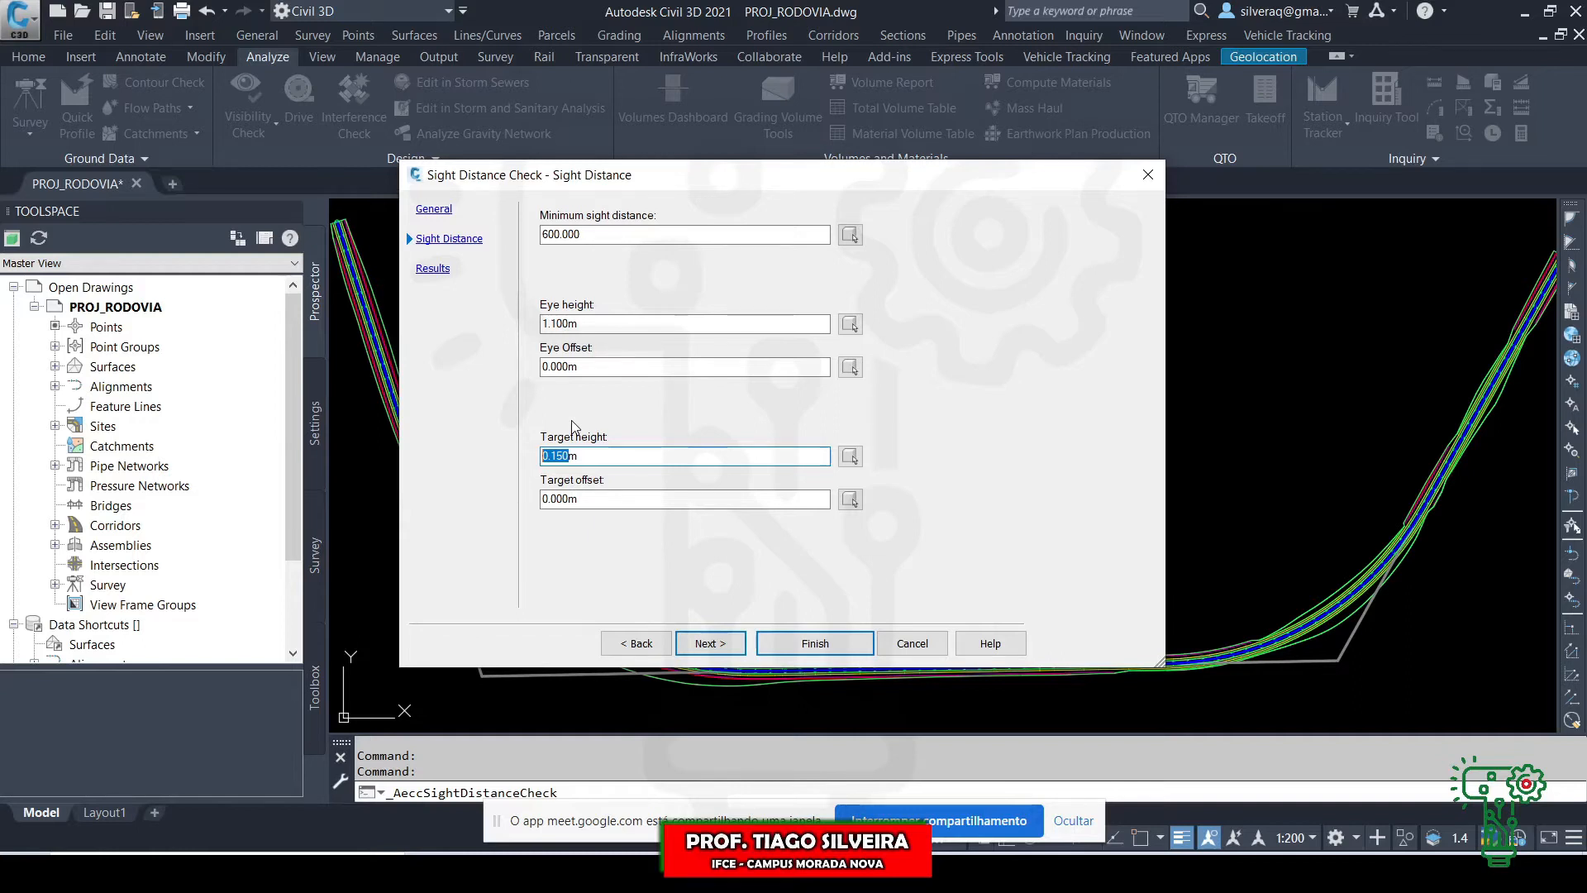
- Set the sight distance check's target height to 1.1 m and proceed to the results settings
type("1.1")
left_click(640, 367)
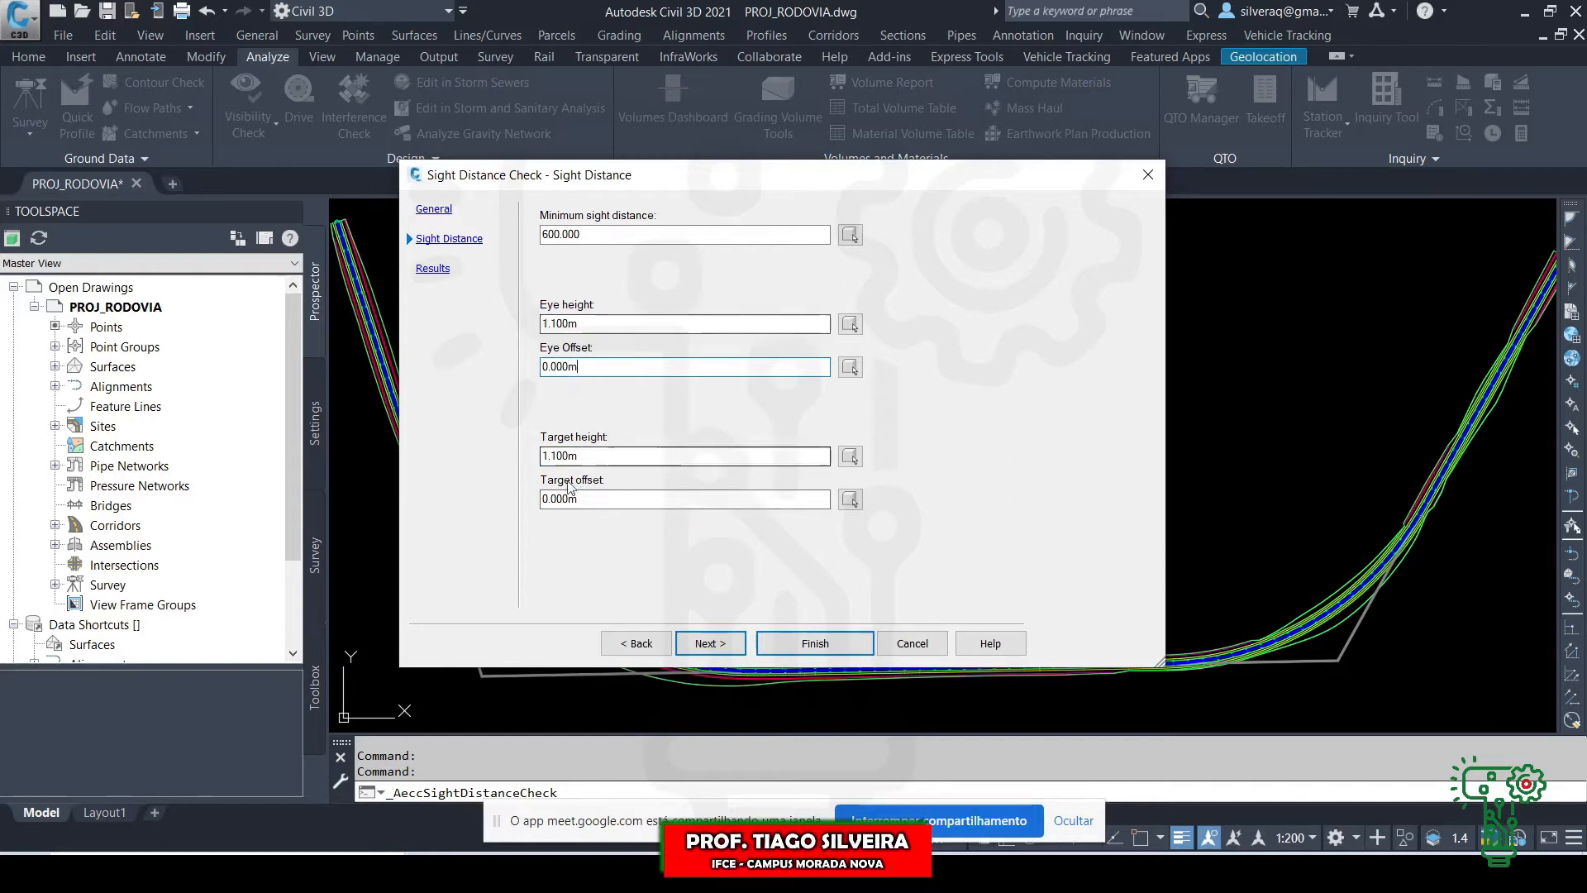
left_click(711, 644)
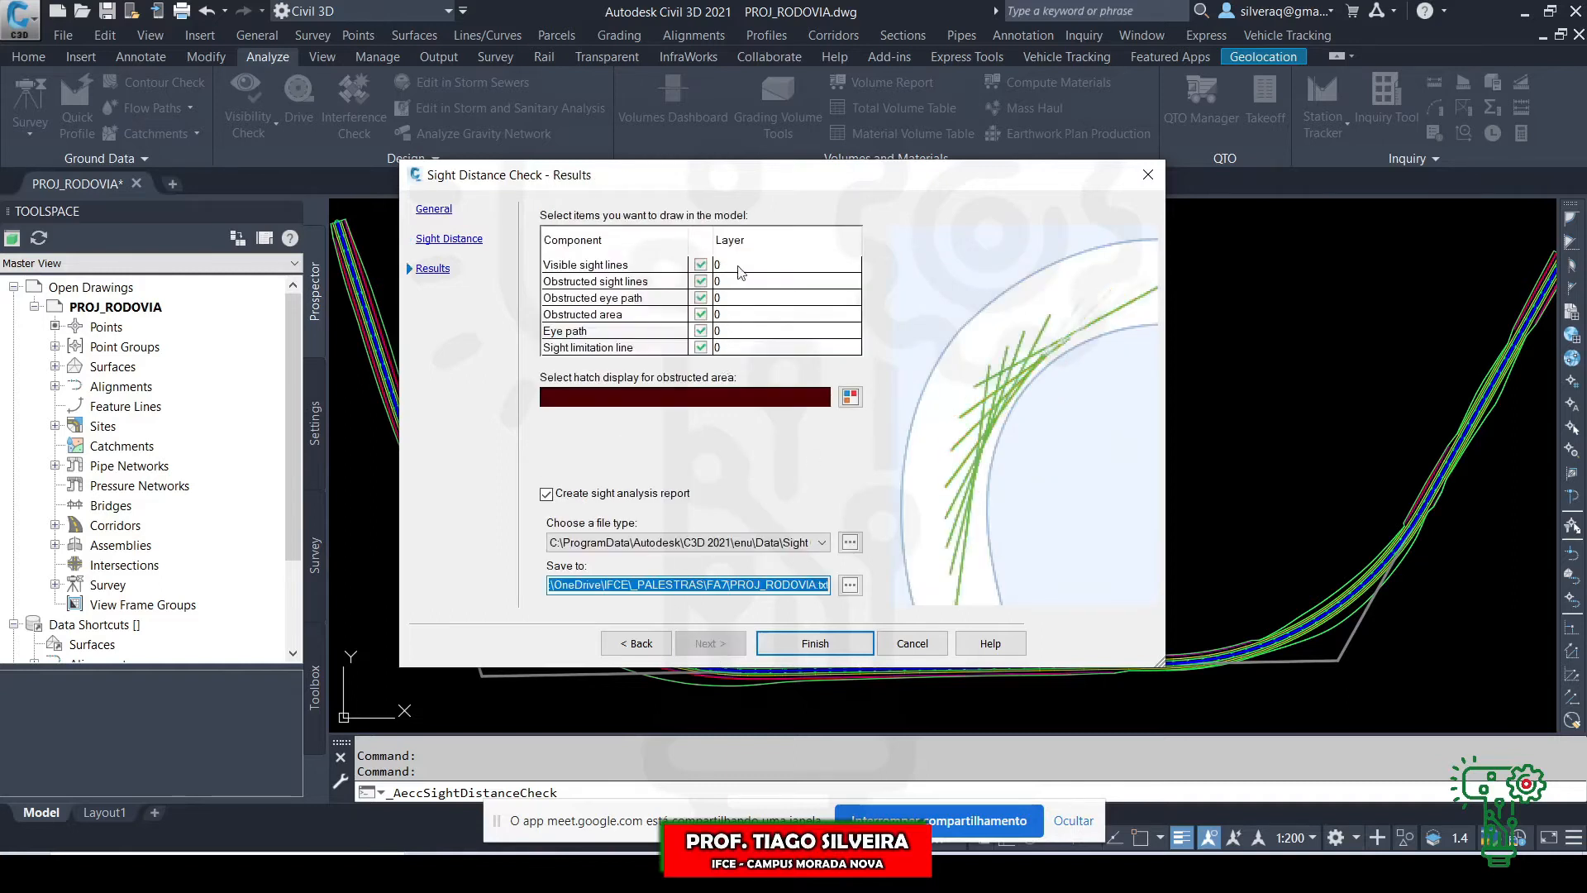
- Limit the components drawn in the model to the obstructed eye path, excluding the sight lines, obstructed area, eye path and sight limitation line
left_click(635, 267)
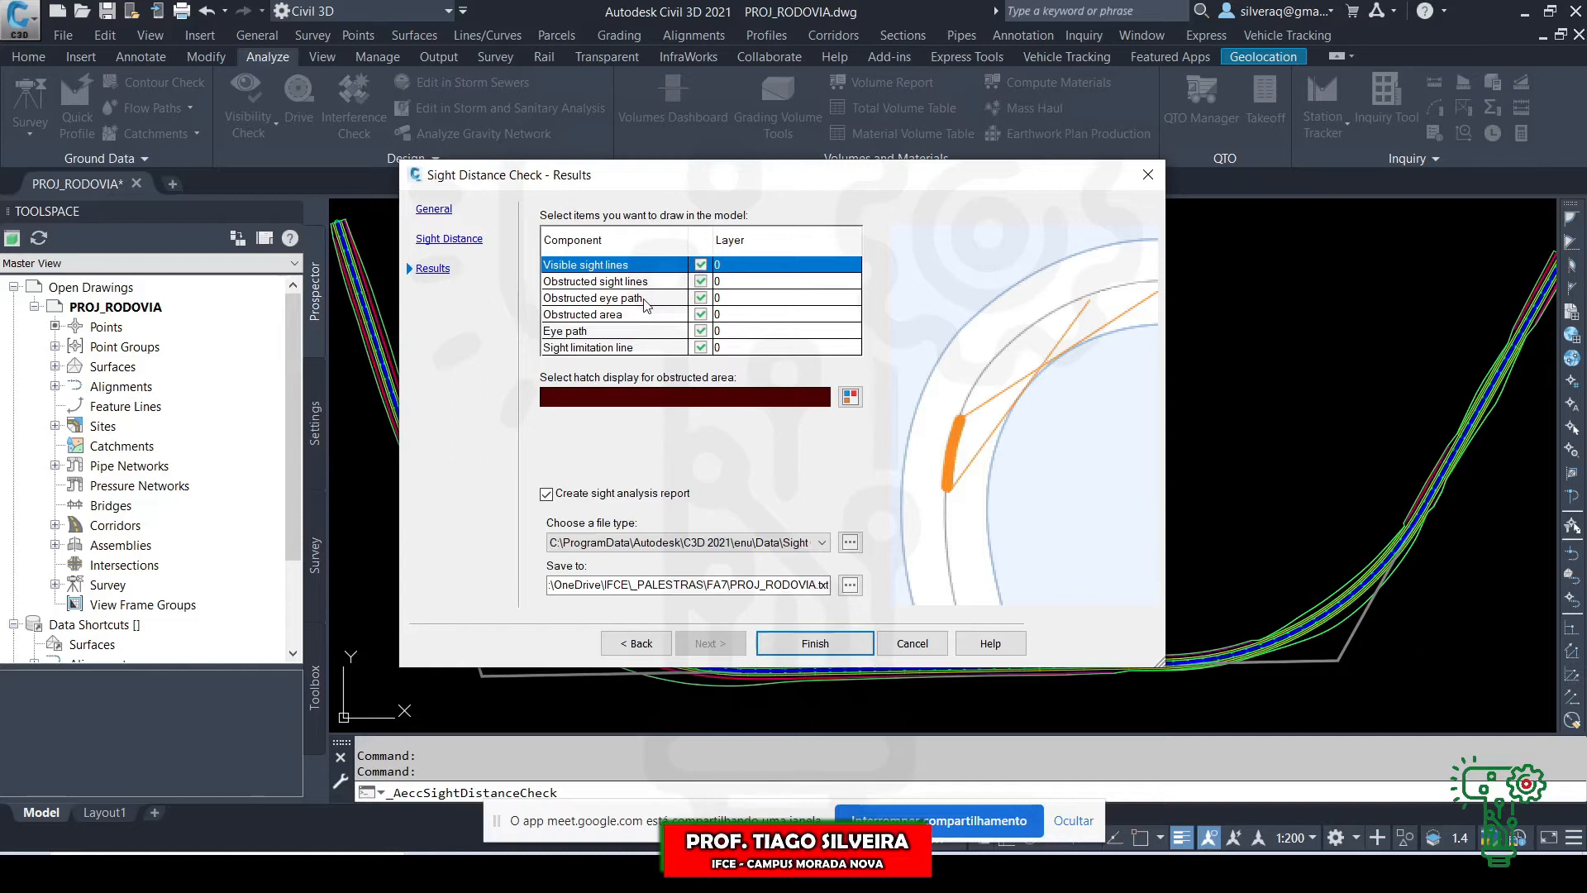
left_click(653, 348)
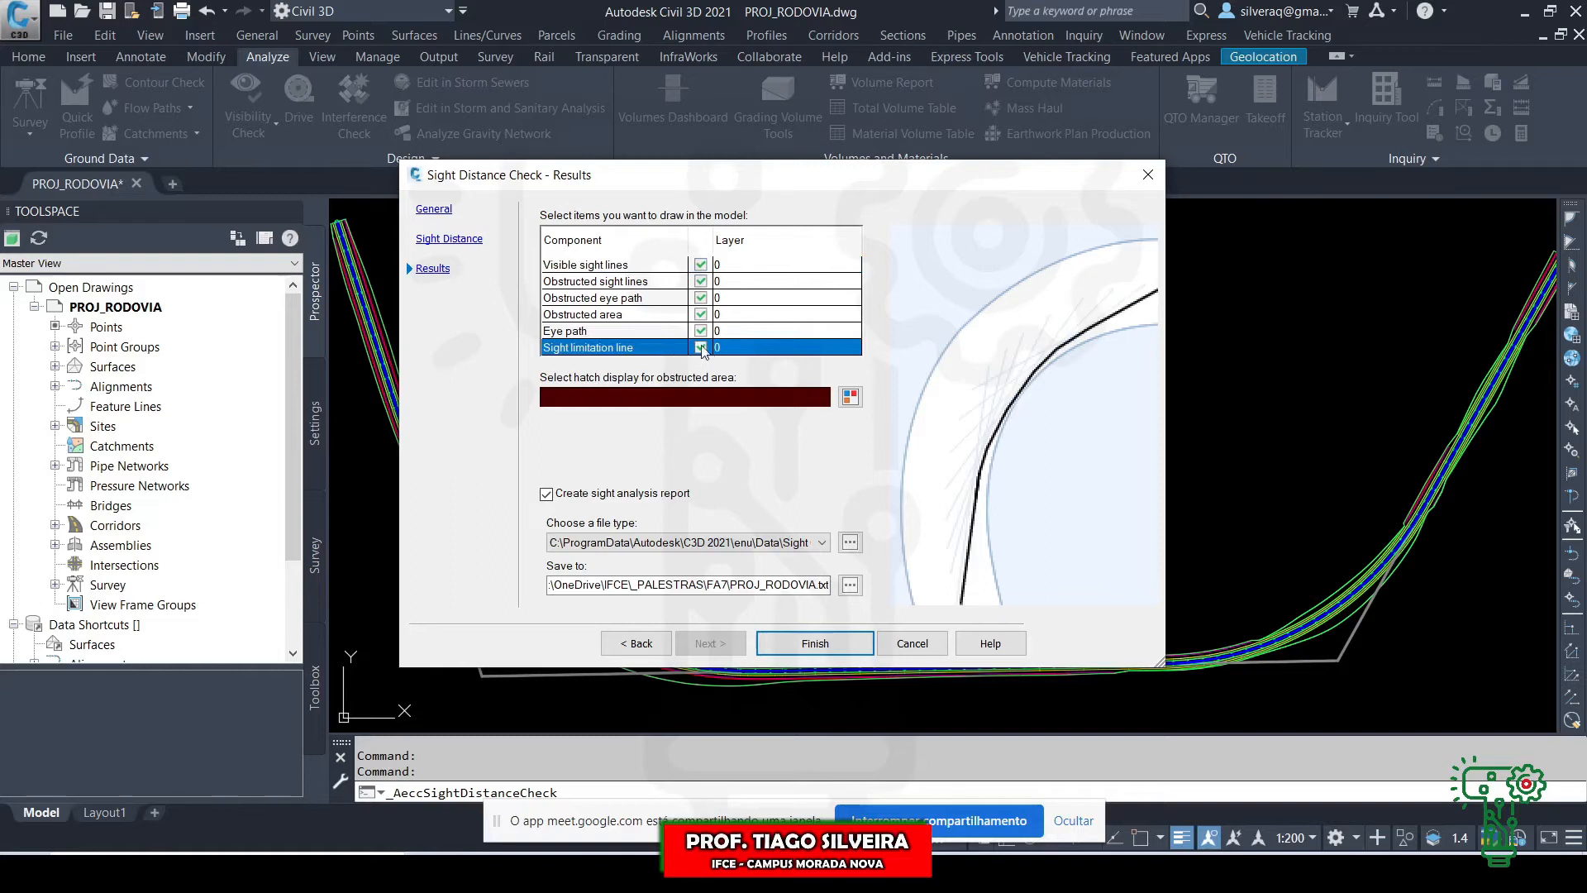
left_click(651, 283)
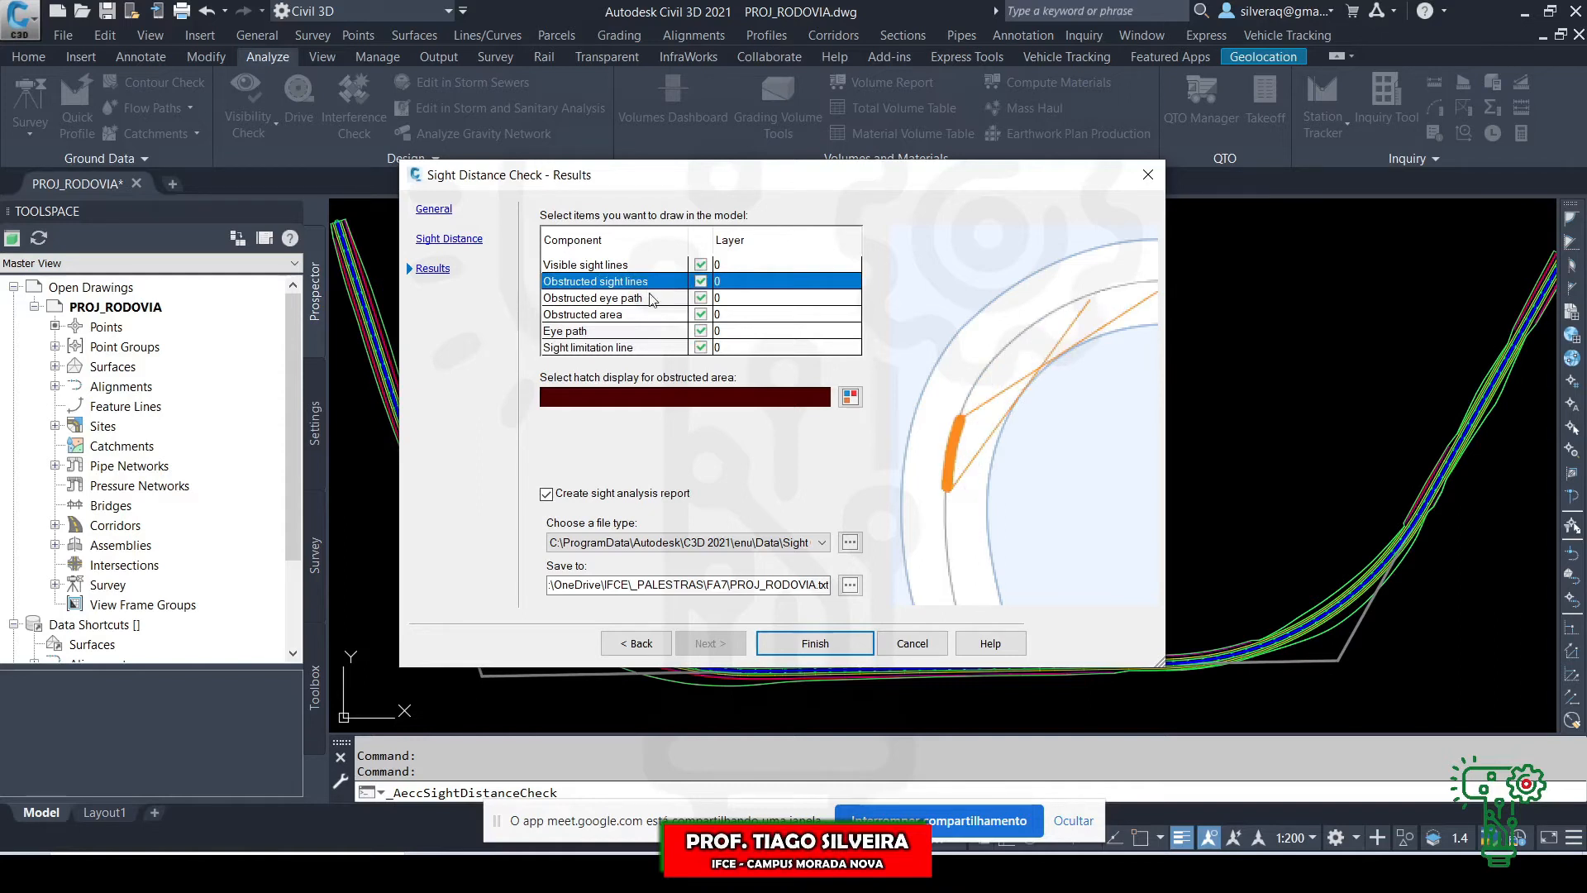
left_click(645, 299)
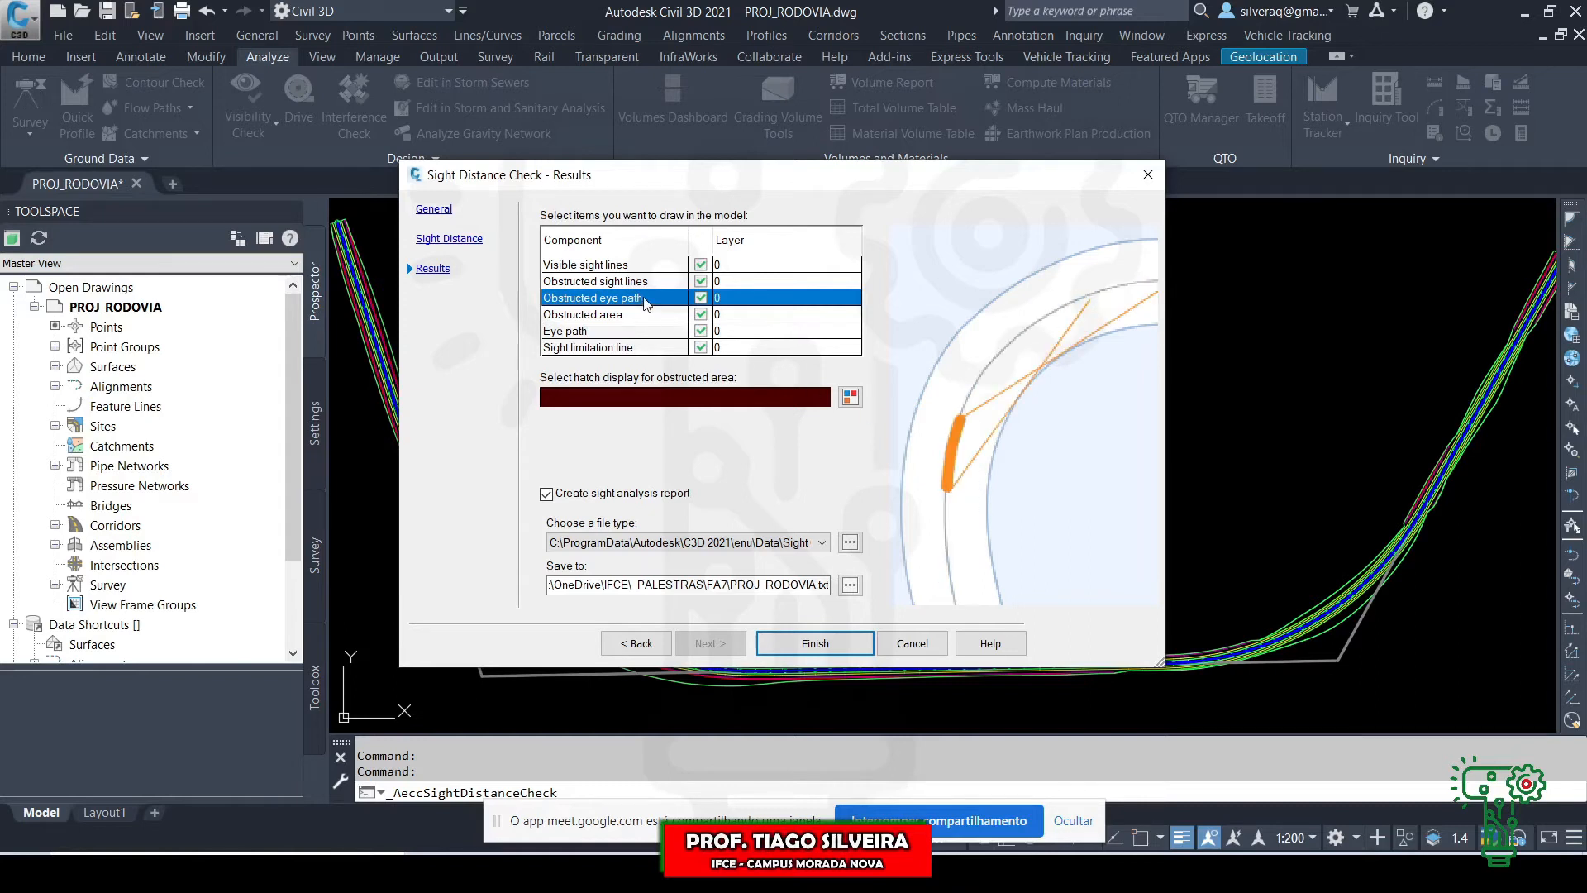
left_click(700, 314)
left_click(701, 330)
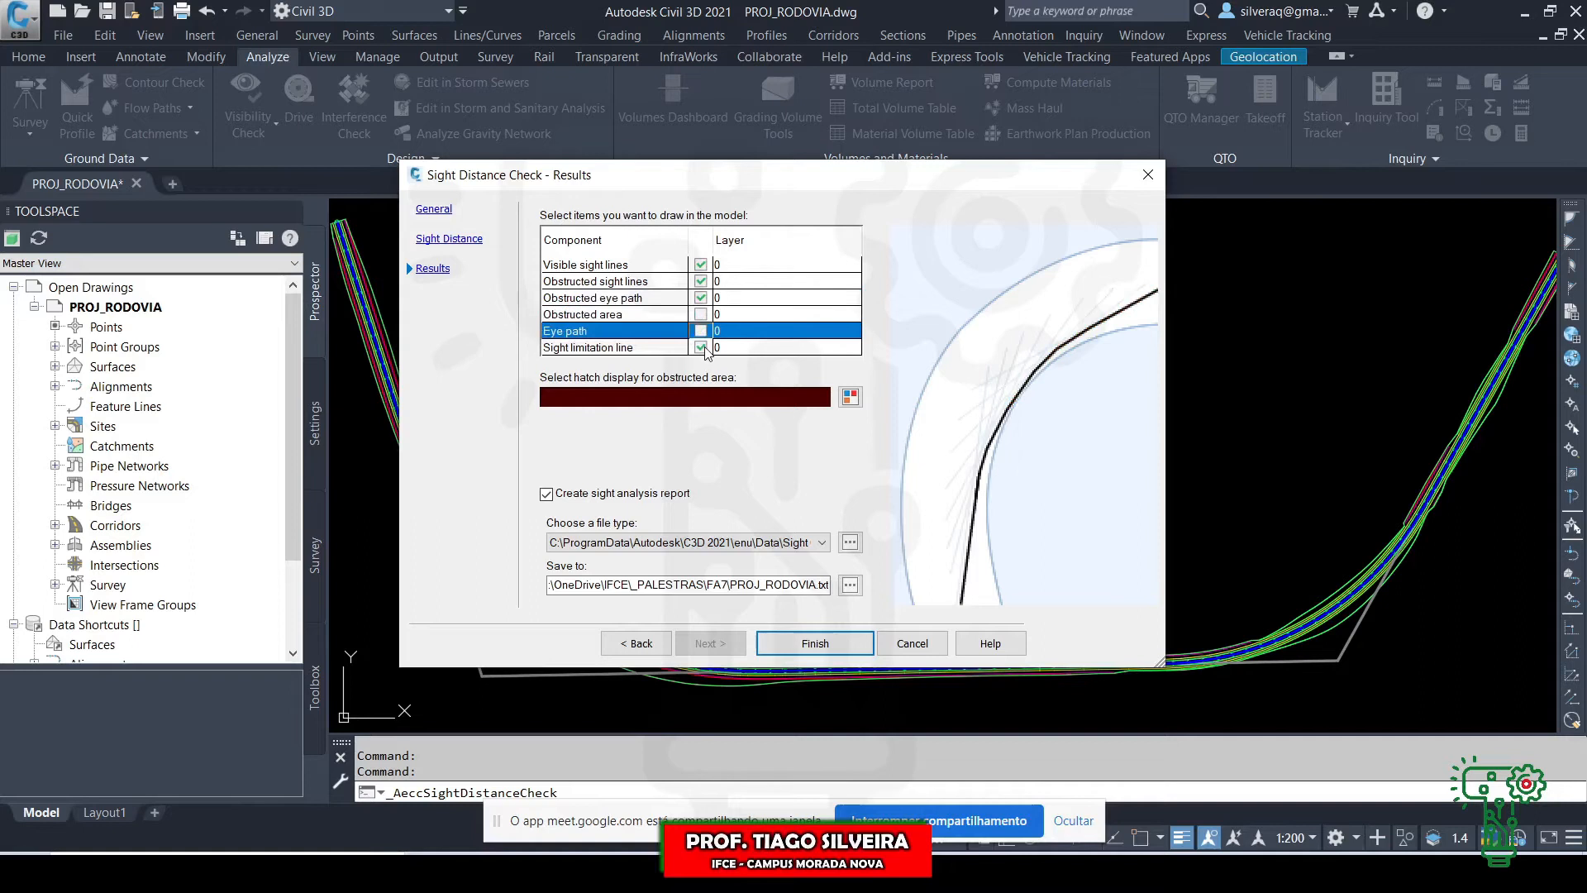
left_click(701, 347)
left_click(700, 281)
left_click(701, 265)
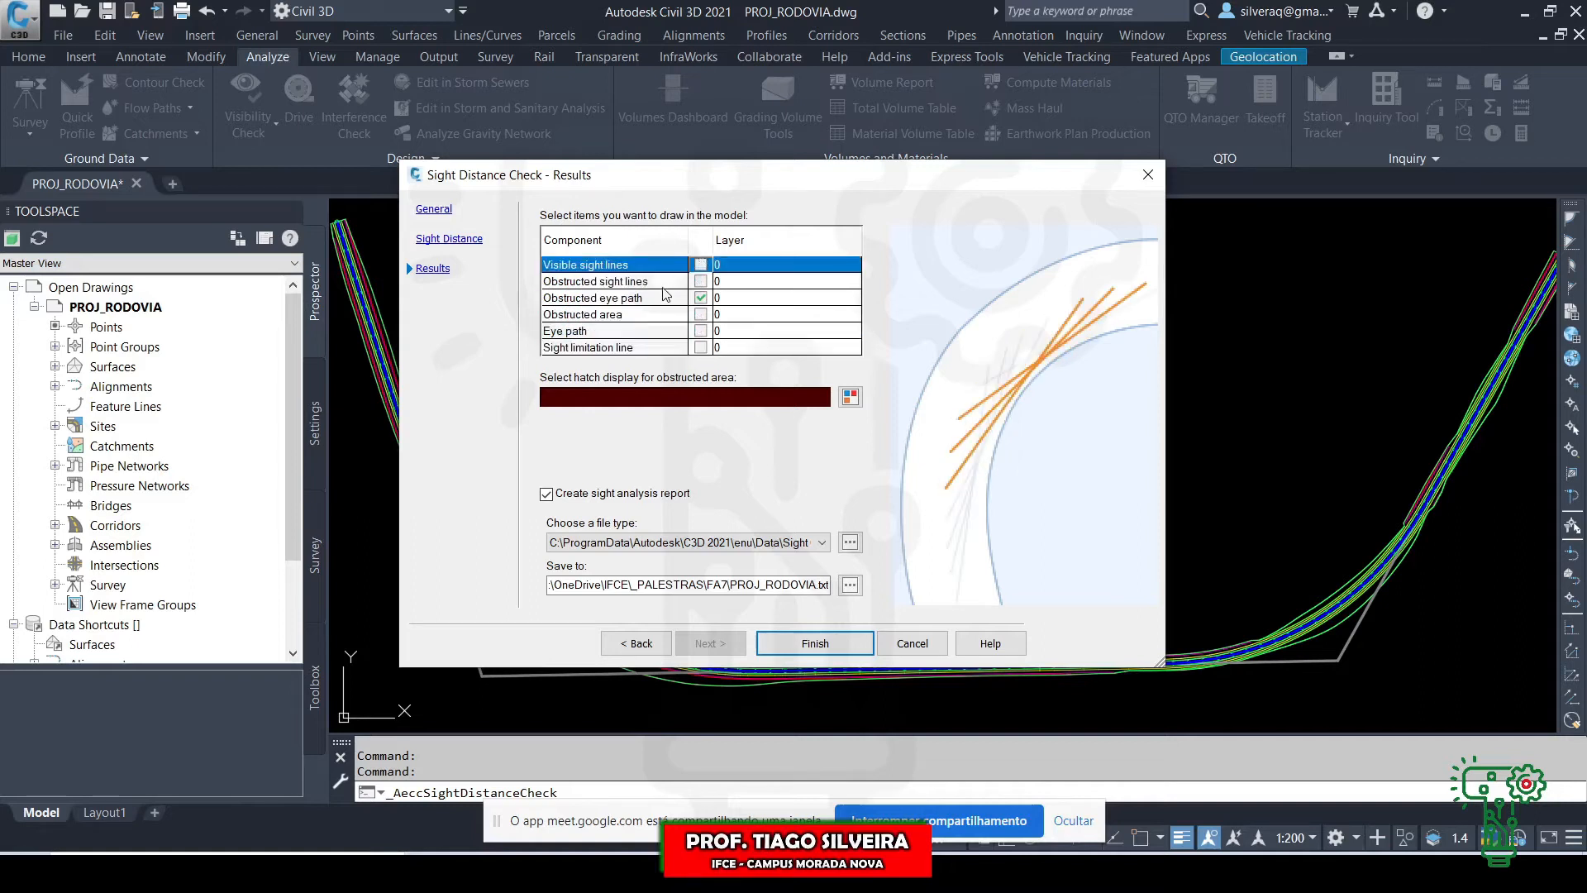
left_click(663, 288)
left_click(664, 300)
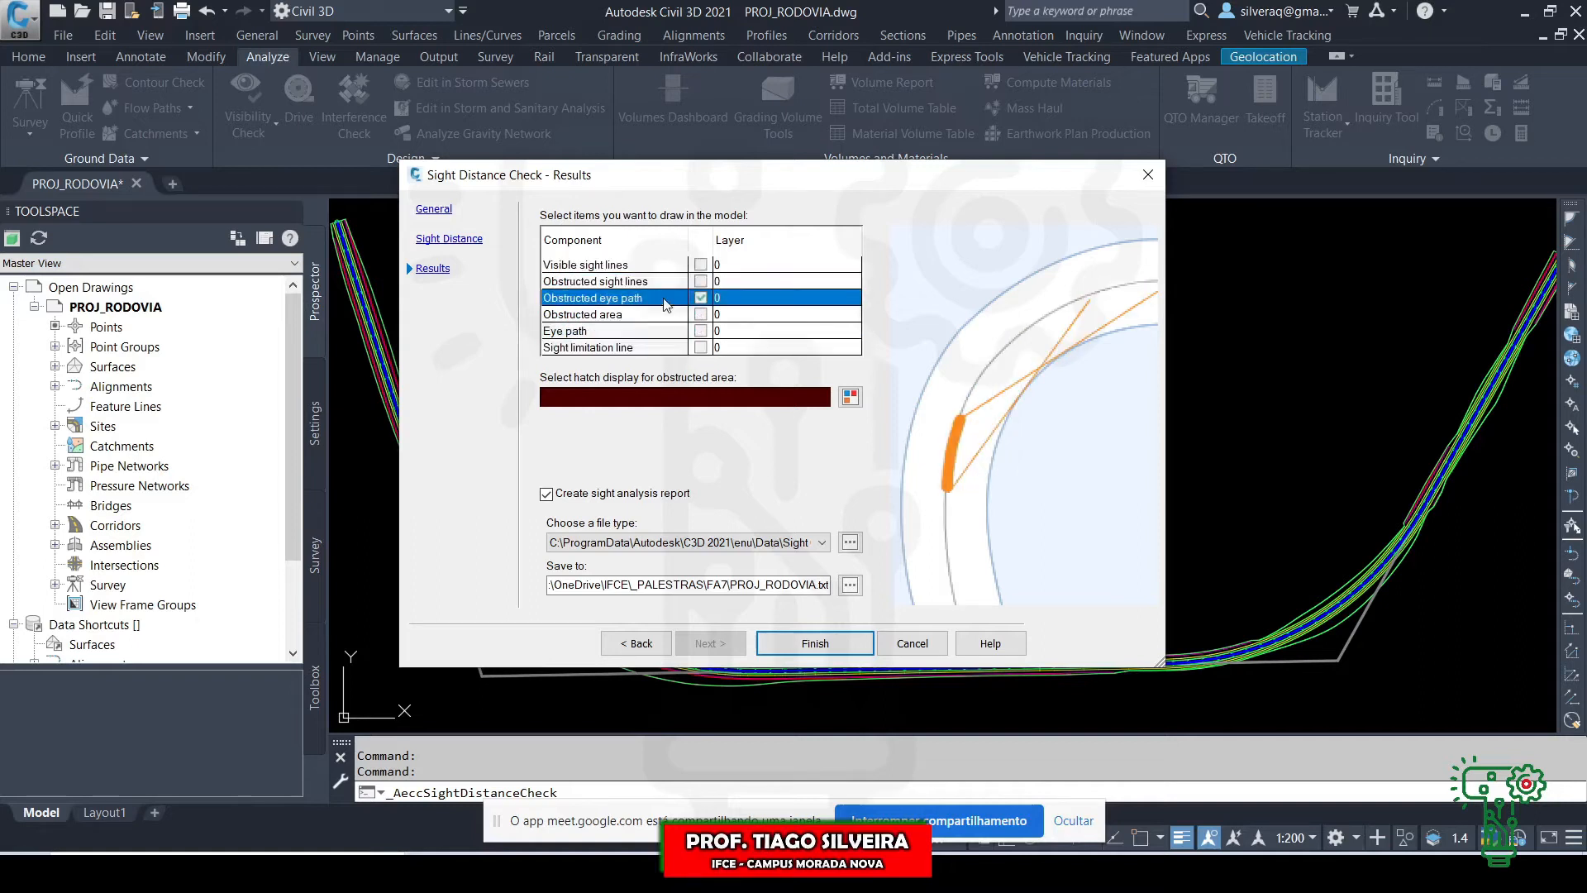
- Assign the obstructed eye path to the SINAL_HORIZ layer and run the sight distance check
left_click(731, 298)
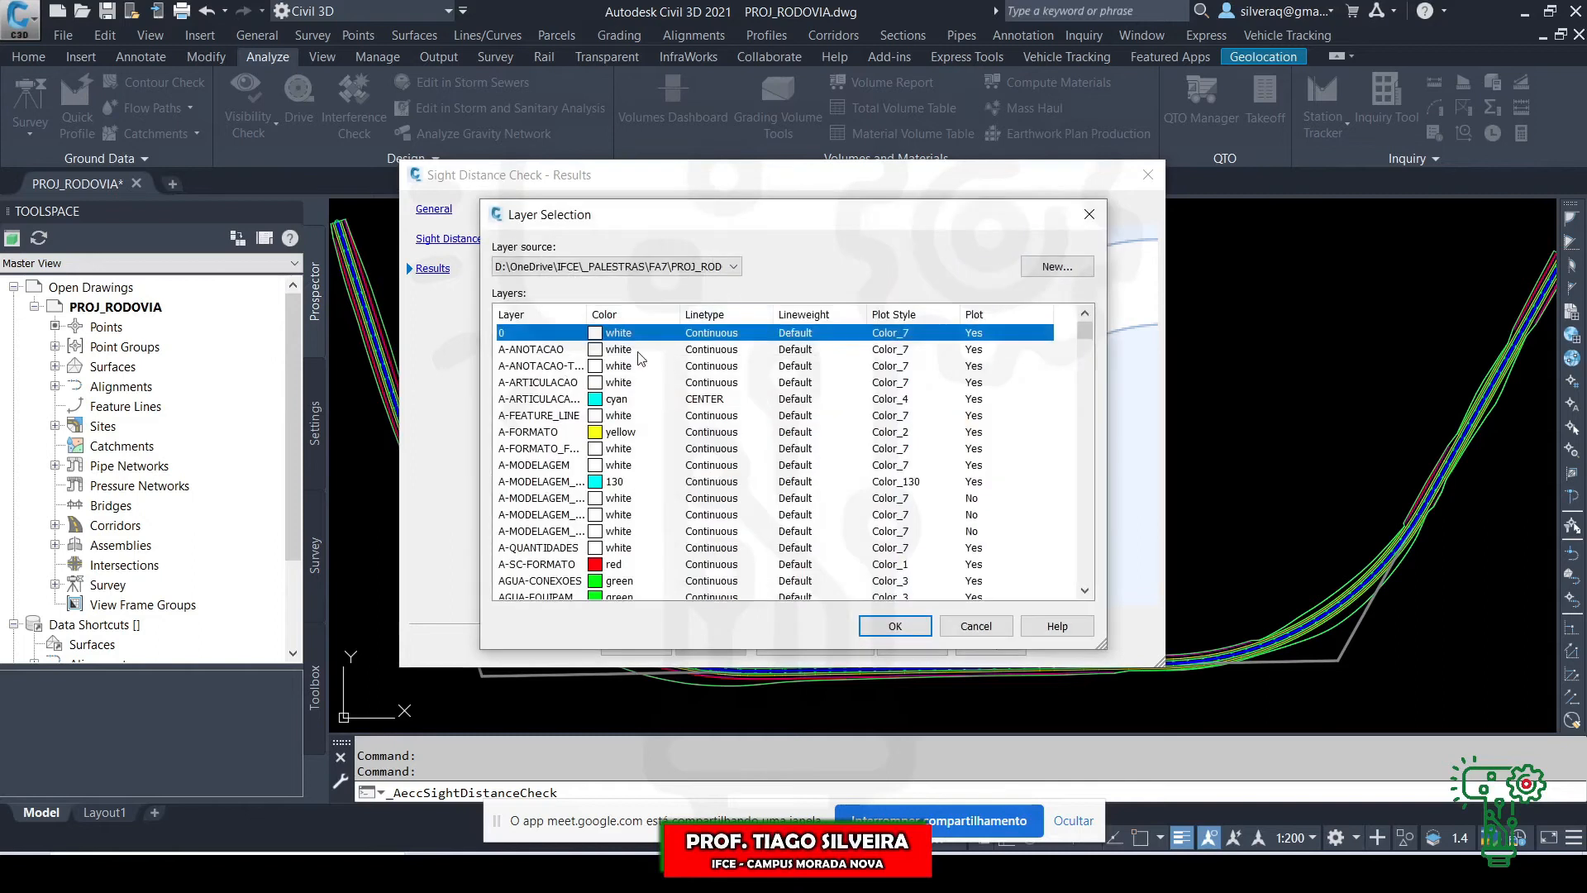
key("s")
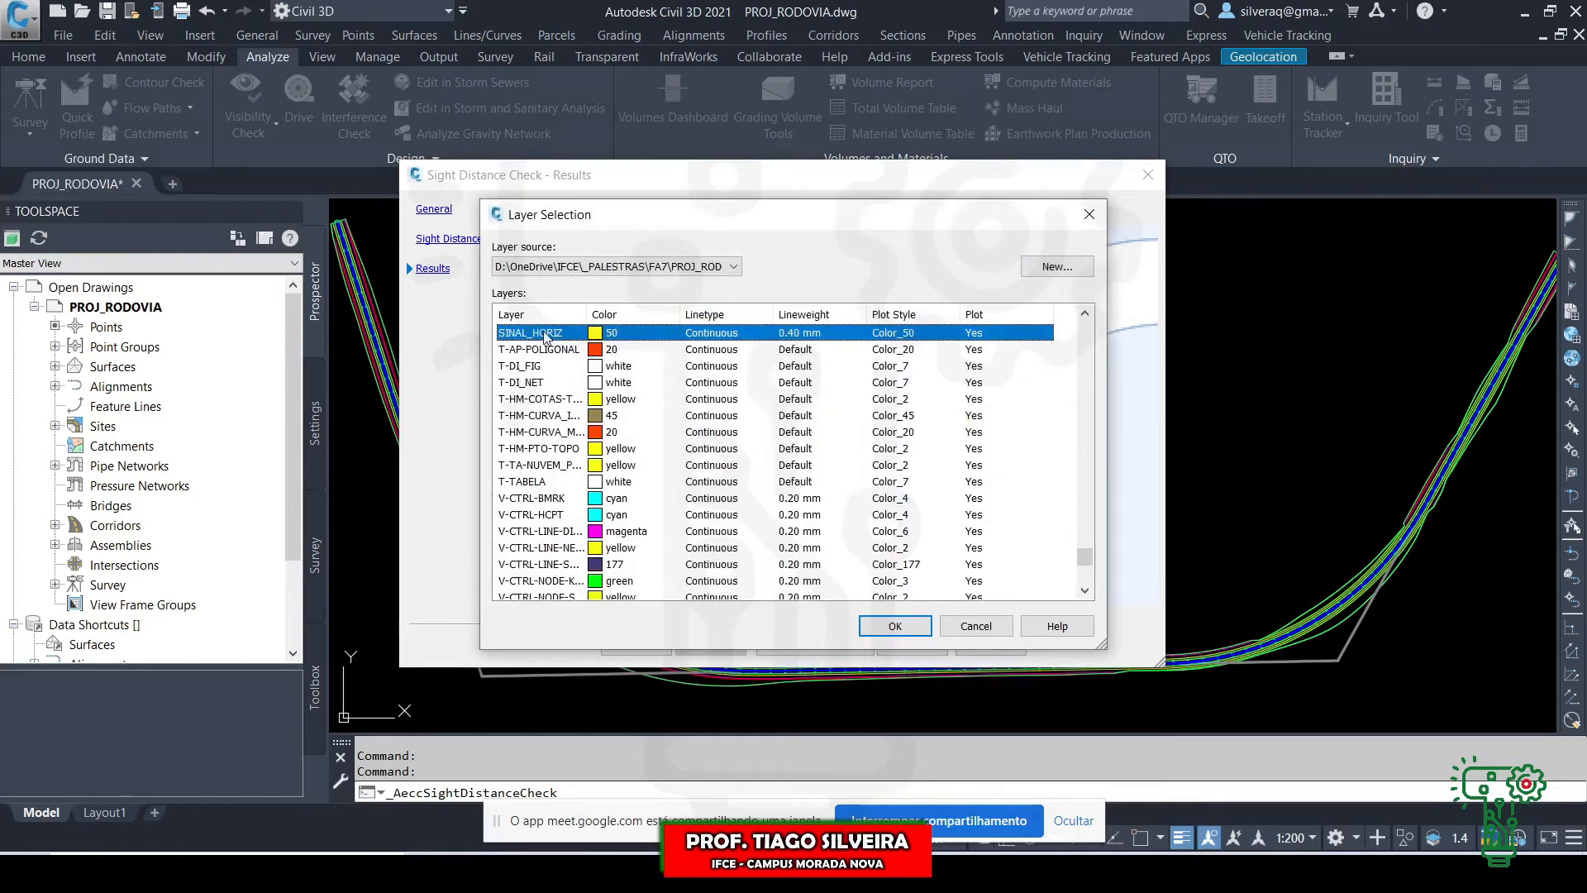
left_click(917, 632)
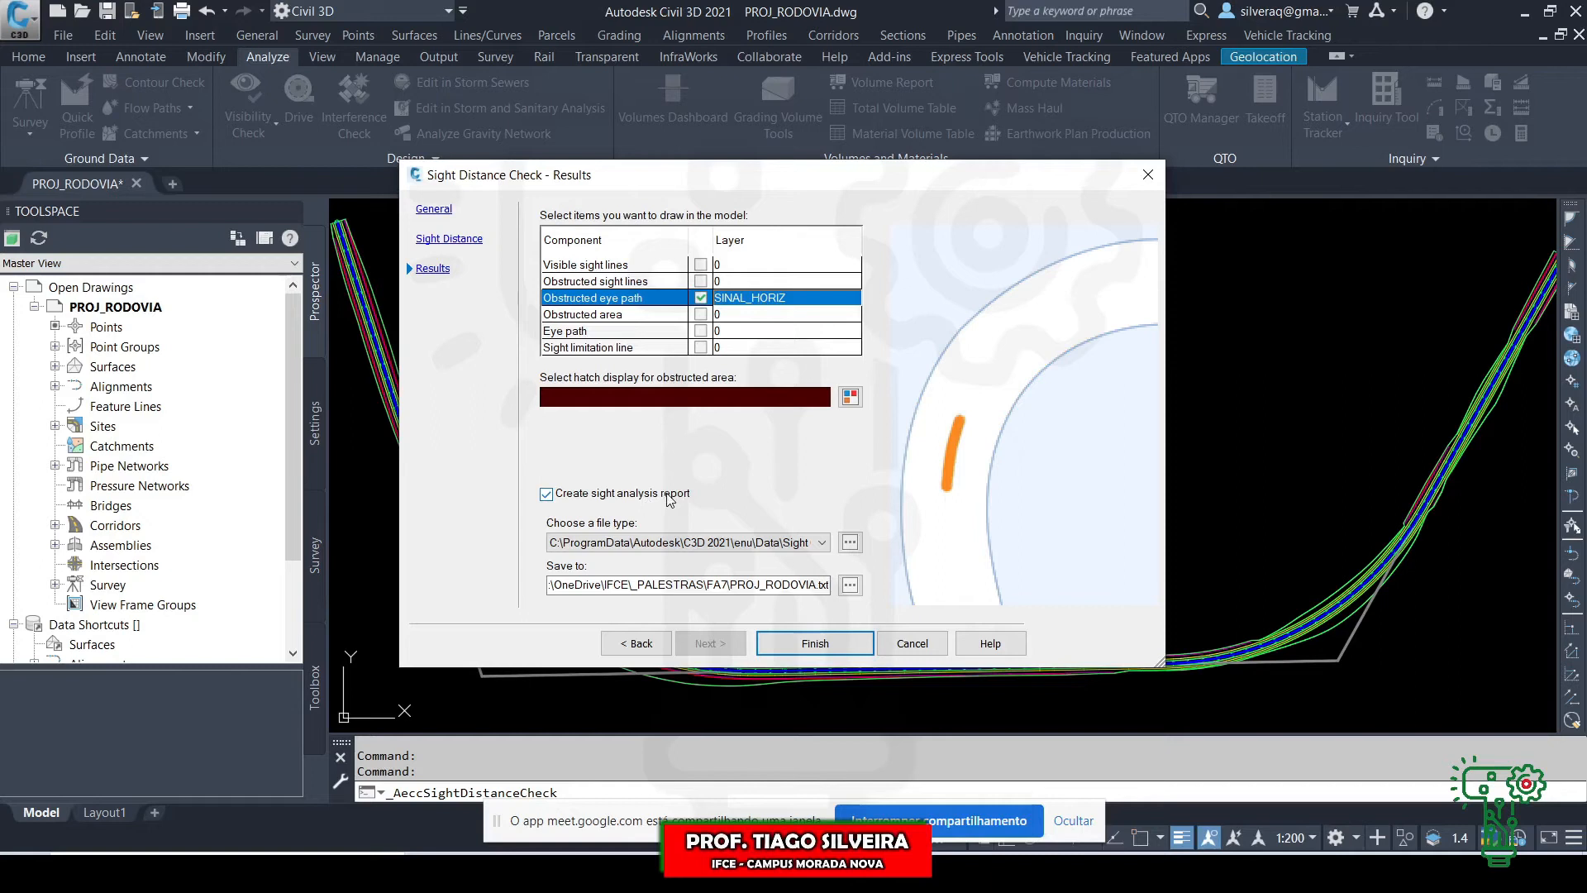
left_click(796, 645)
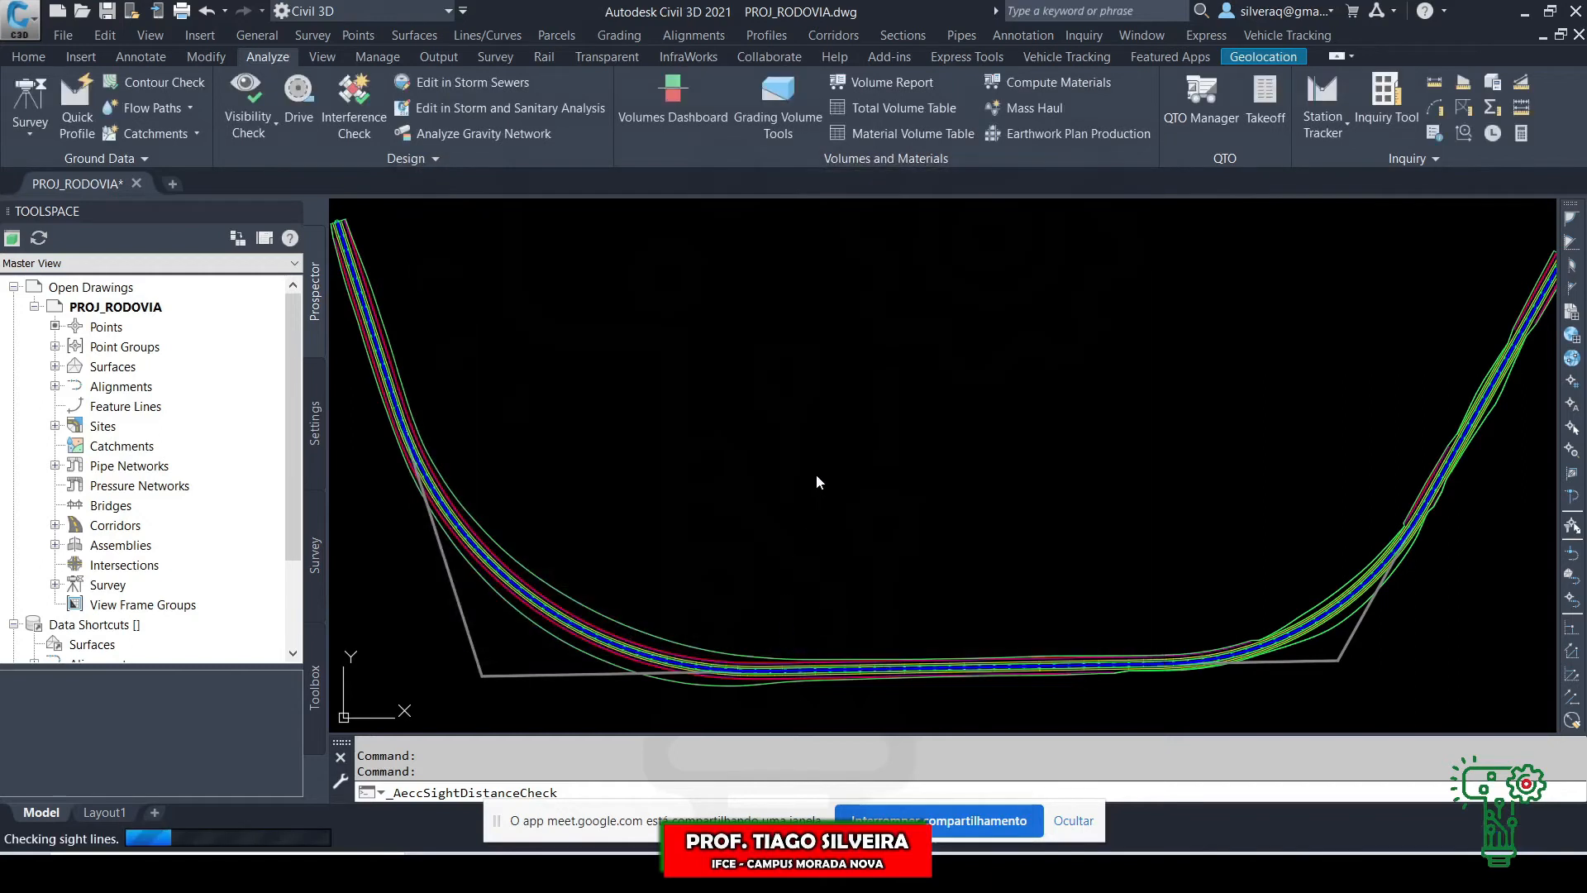
- Examine the yellow obstructed eye path along the corridor, from its start through the first curve and the following straight
mouse_move(442, 360)
middle_mouse_down()
mouse_move(544, 385)
mouse_move(614, 360)
middle_mouse_up()
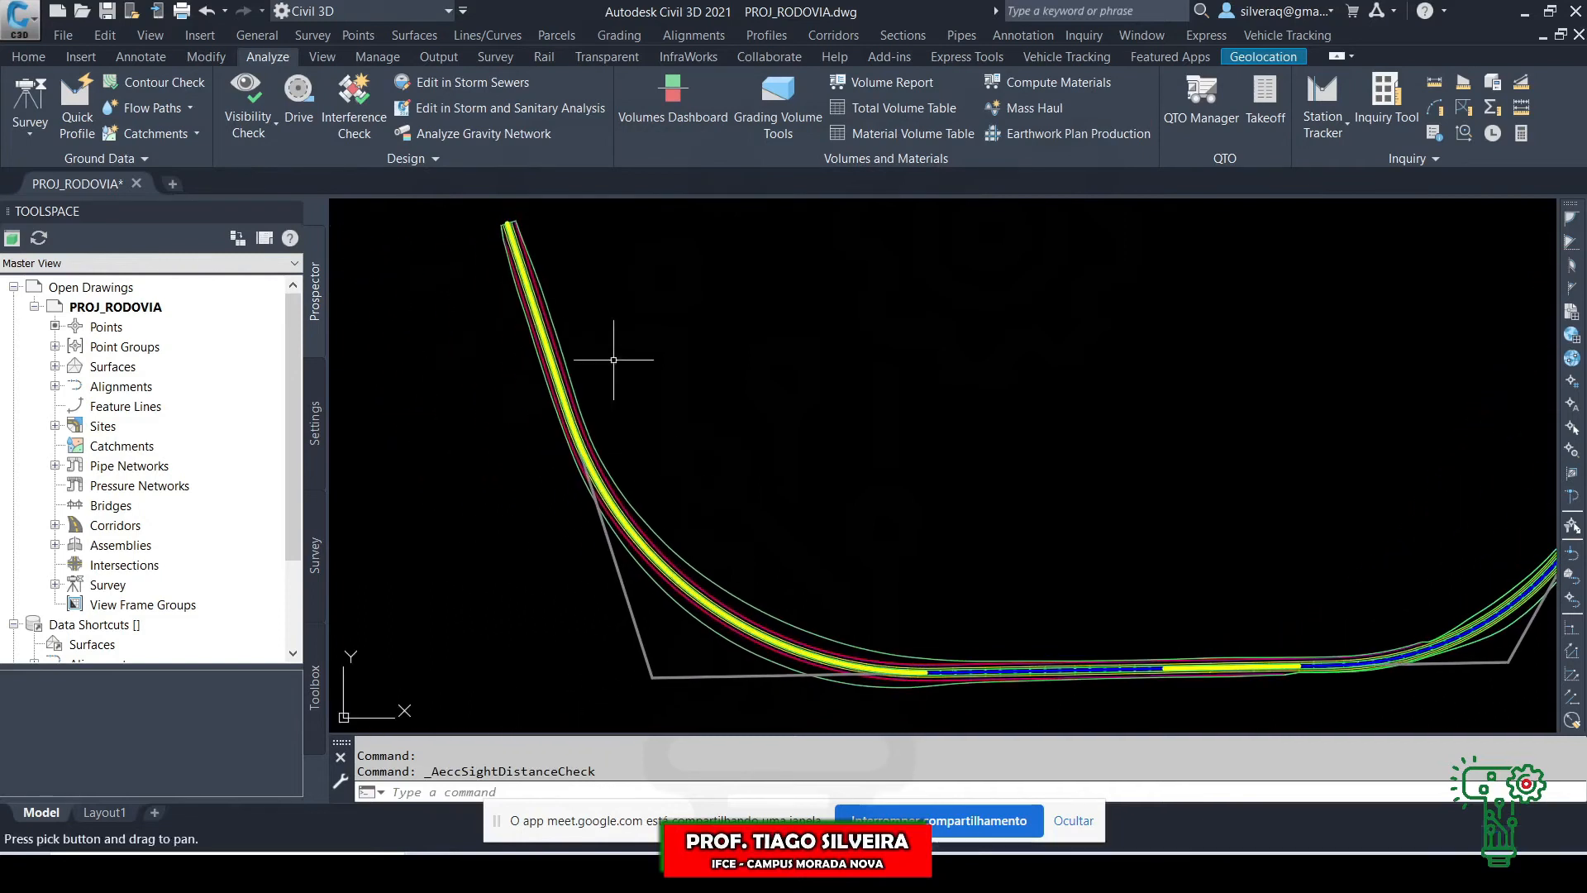
scroll(503, 227, "up", 5)
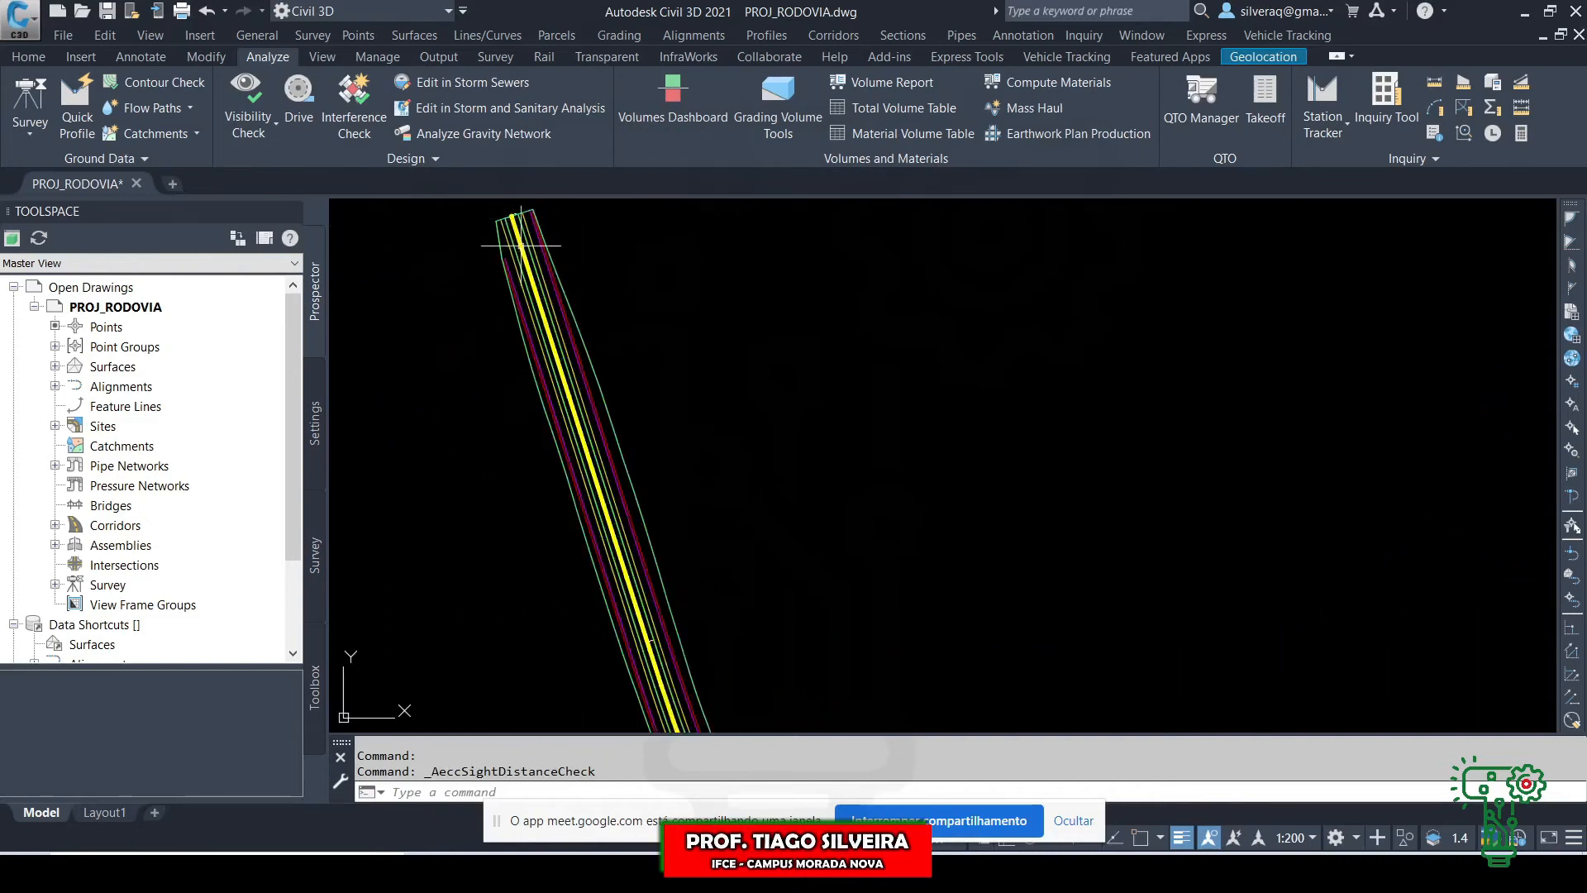
middle_click_drag(557, 412, 487, 331)
scroll(494, 332, "down", 3)
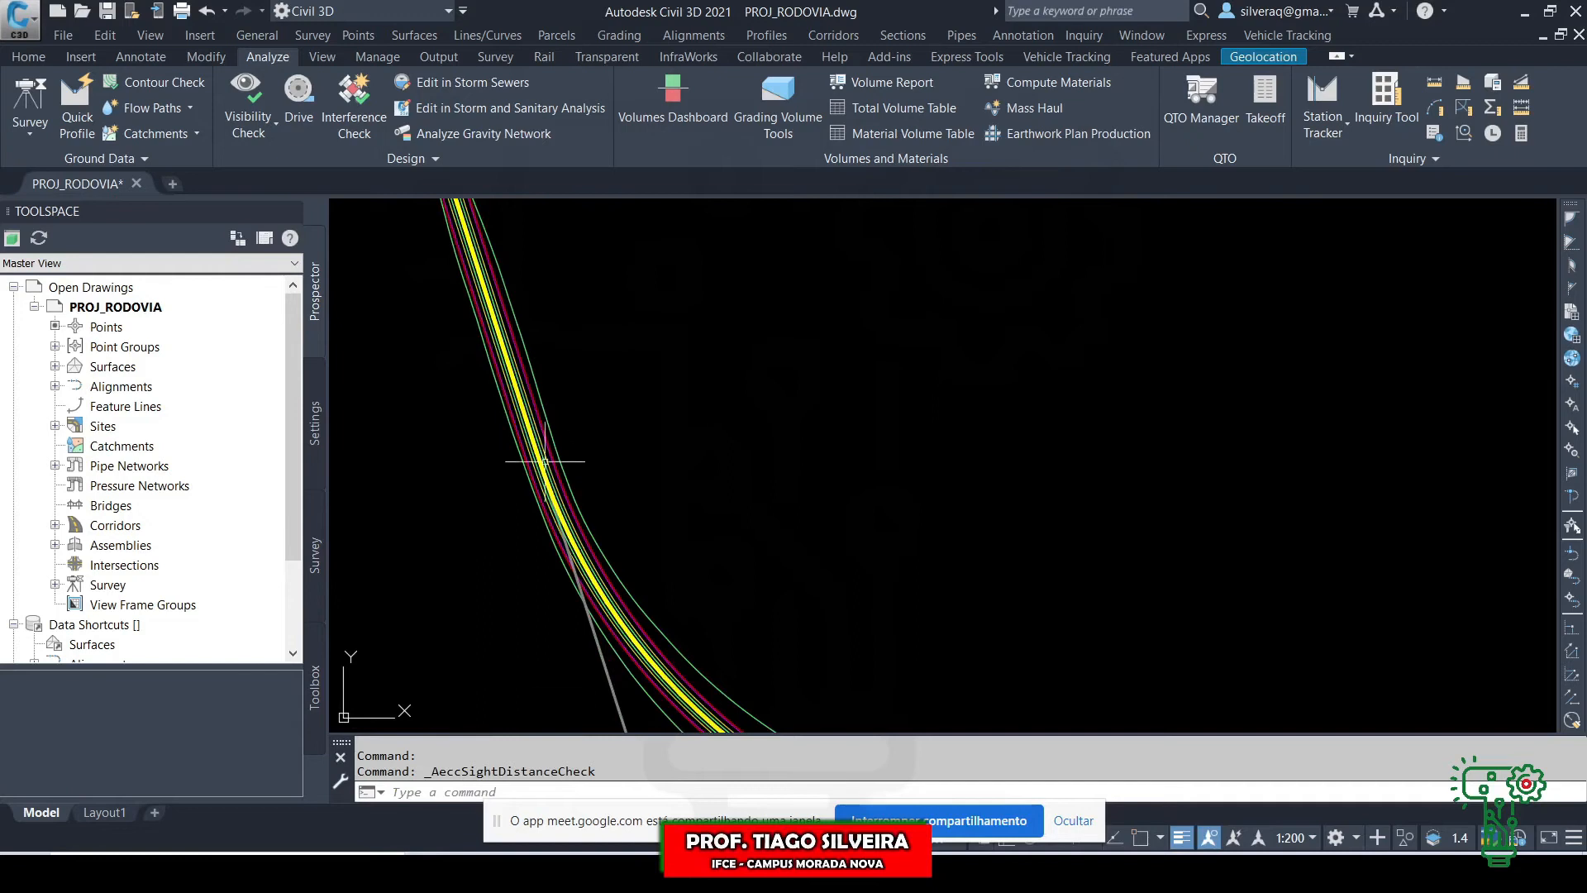
middle_click_drag(547, 461, 496, 415)
scroll(527, 497, "down", 4)
scroll(585, 605, "up", 3)
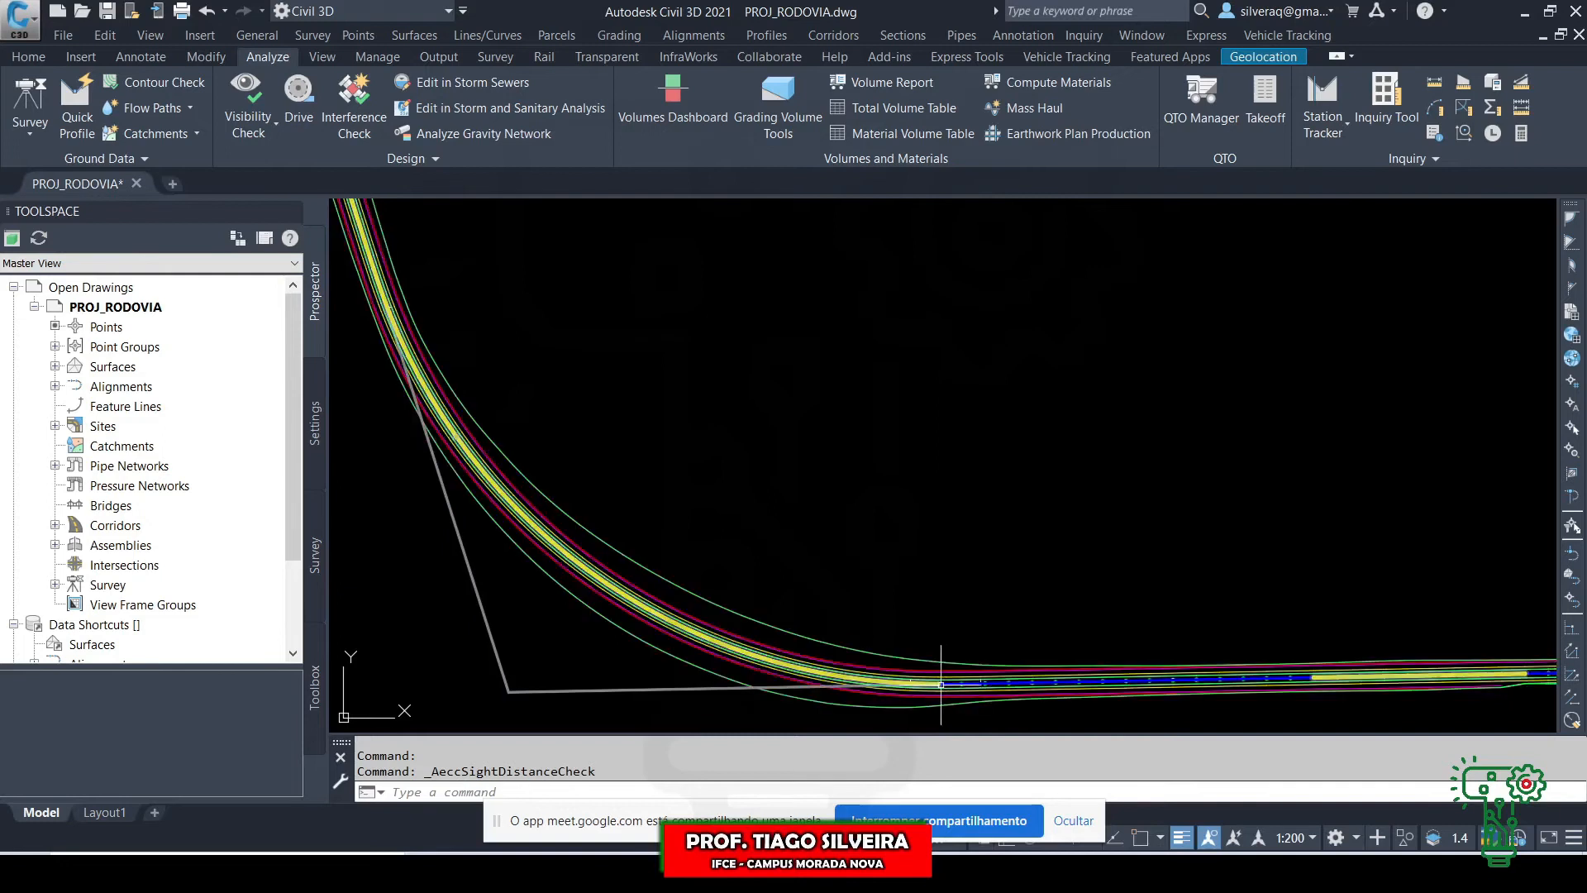
scroll(869, 504, "down", 2)
scroll(869, 504, "down", 2)
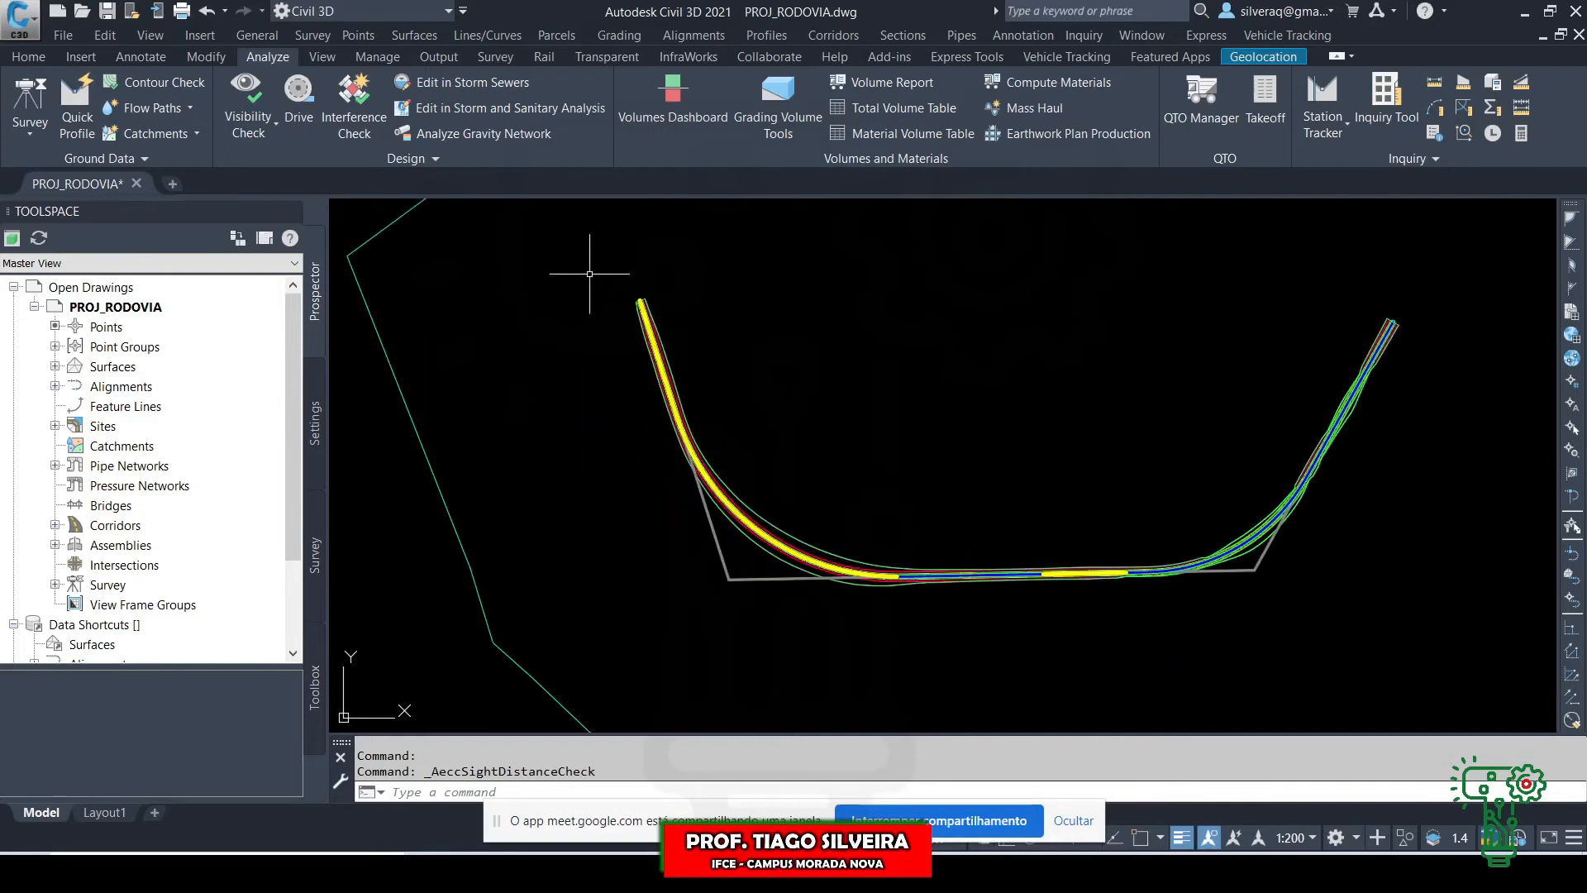
scroll(643, 306, "up", 4)
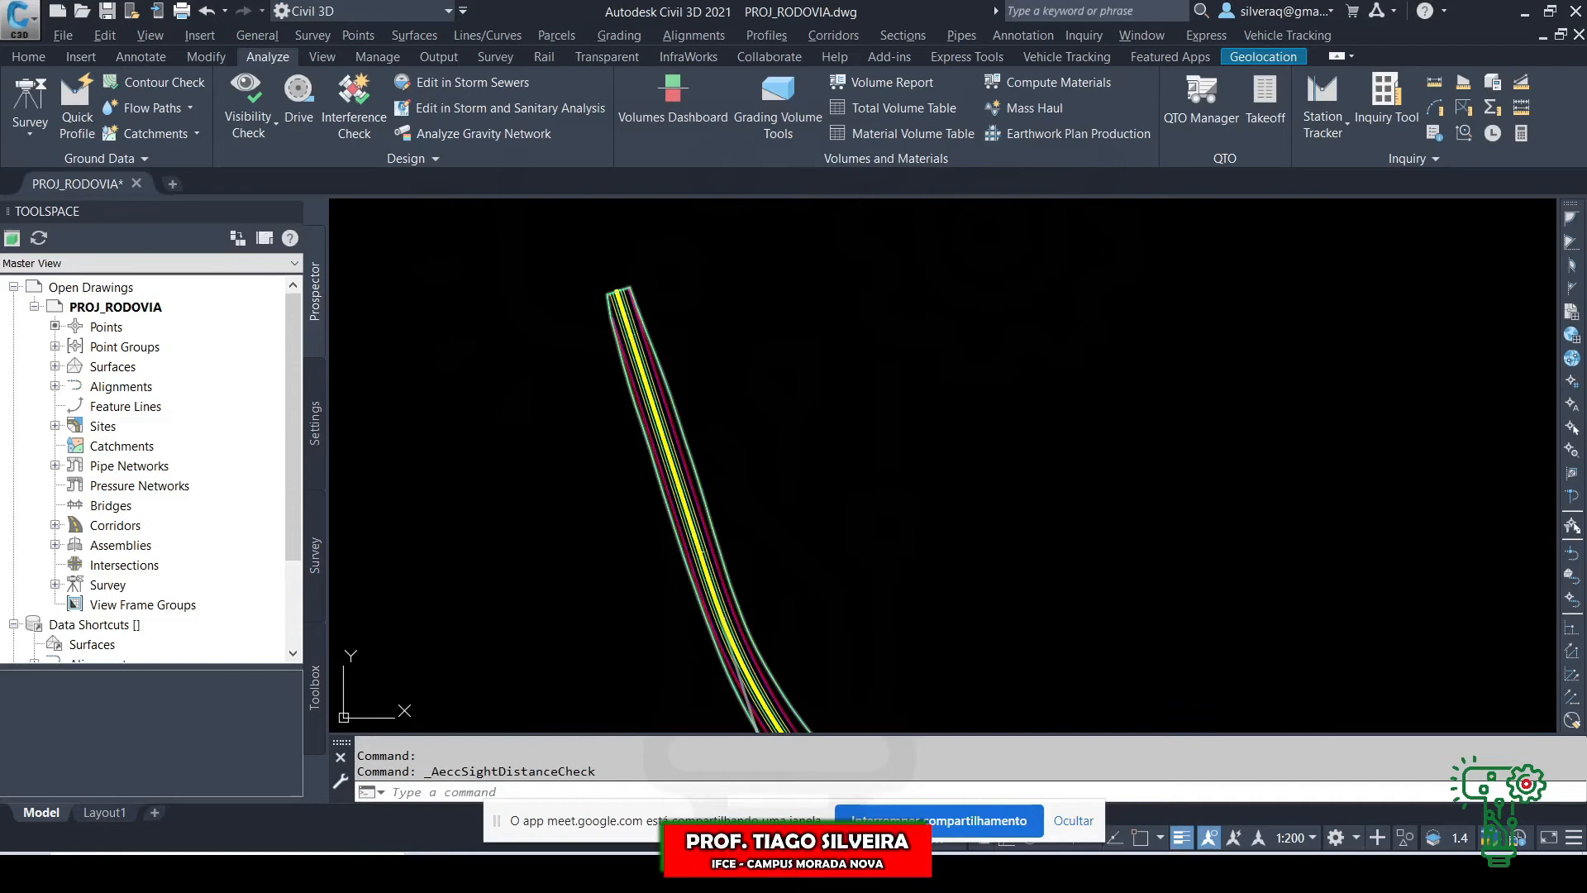
left_click(572, 389)
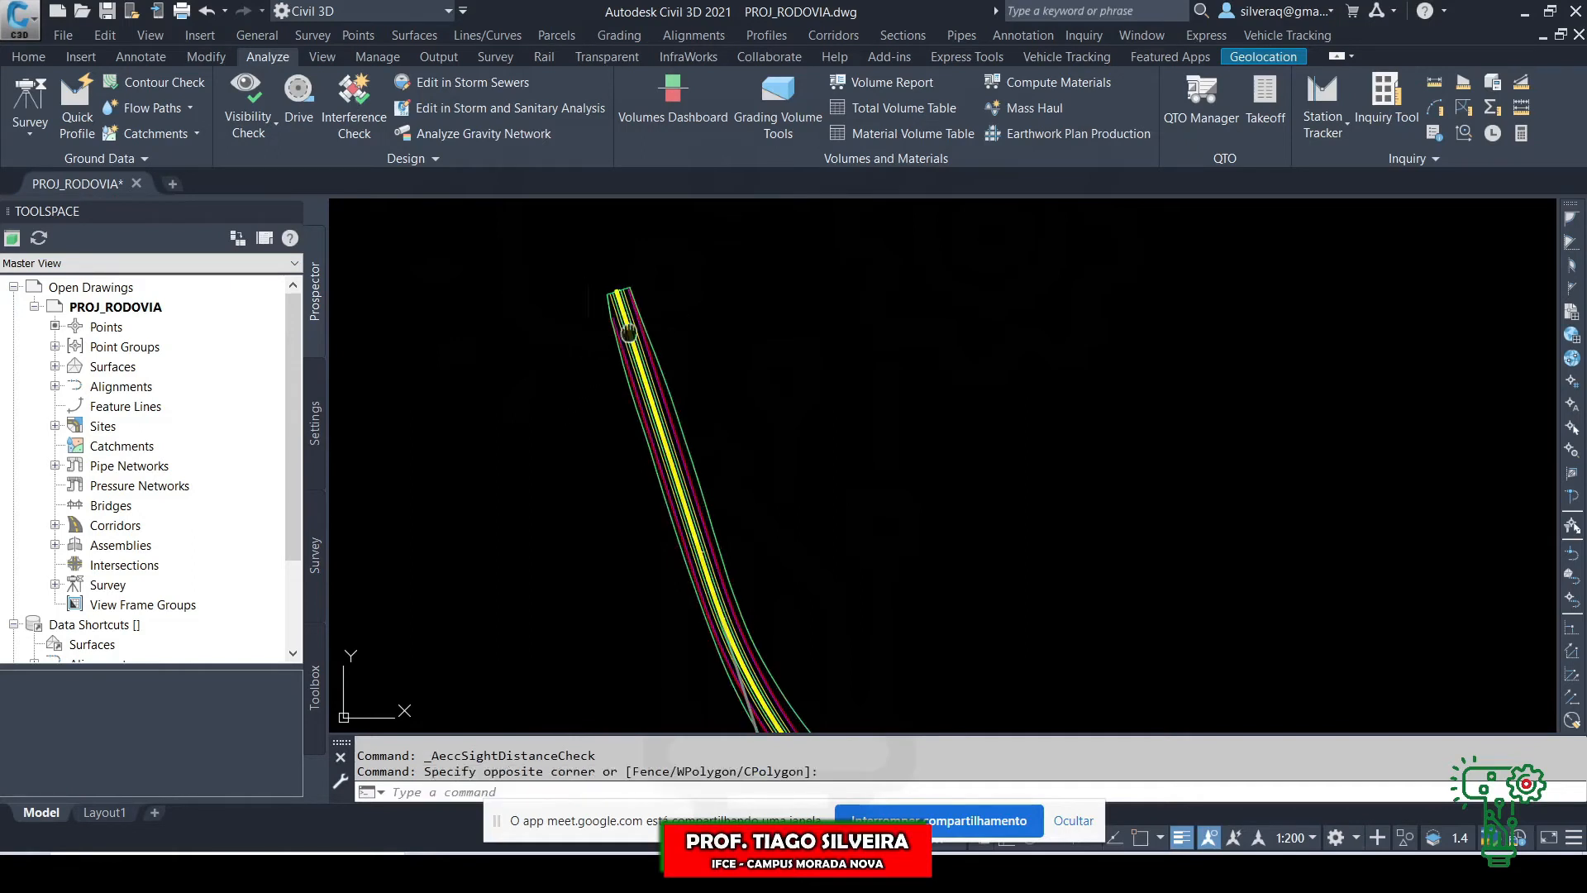
middle_click_drag(628, 332, 562, 274)
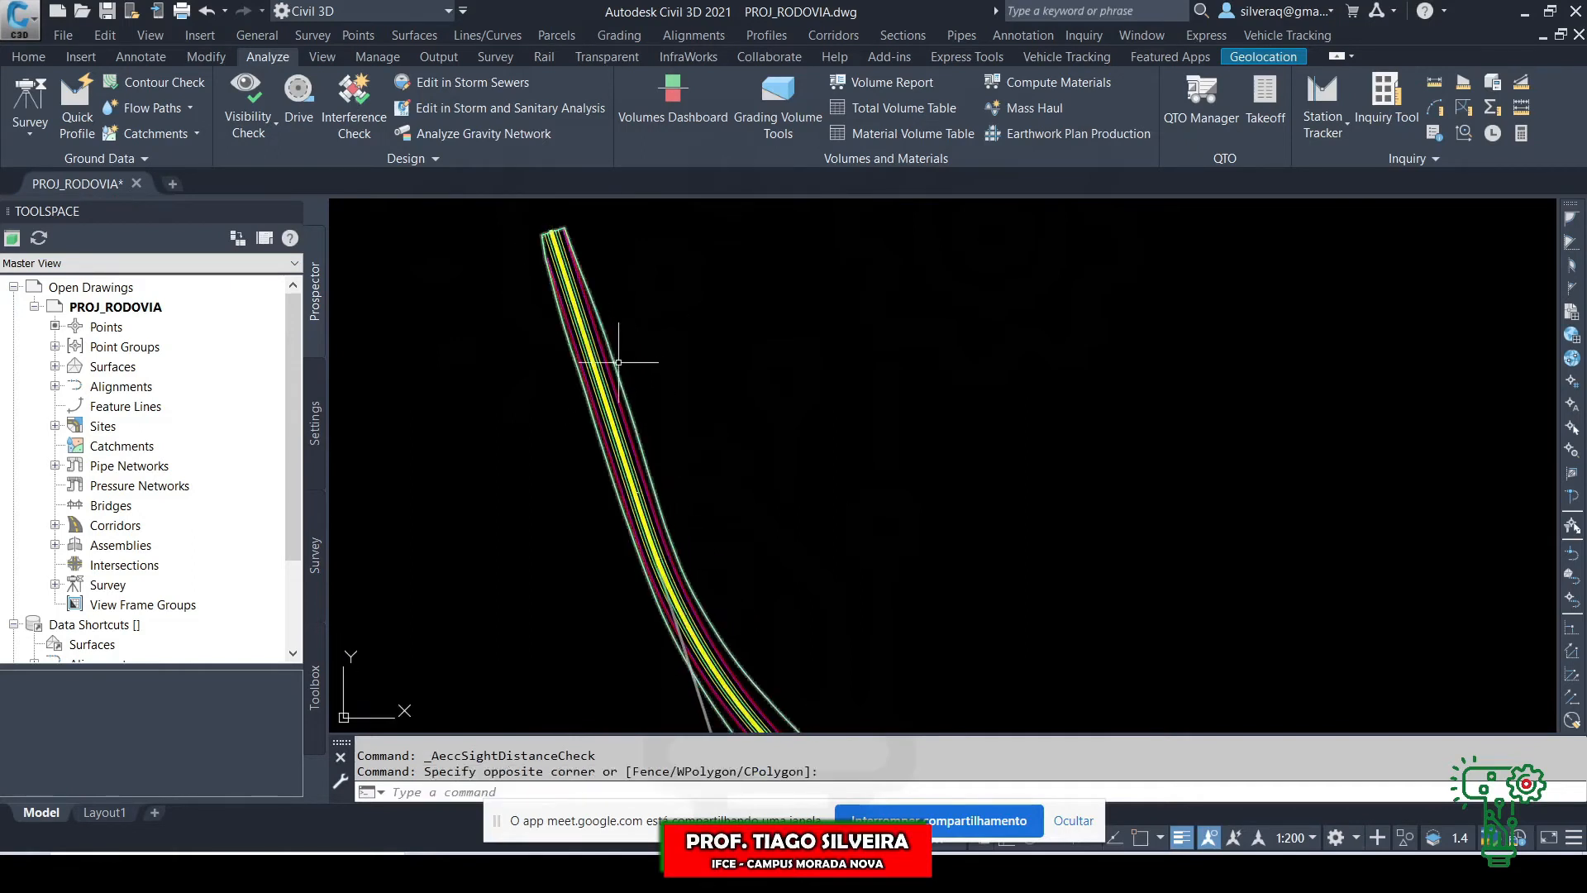
middle_click_drag(618, 362, 524, 259)
middle_click_drag(591, 513, 538, 344)
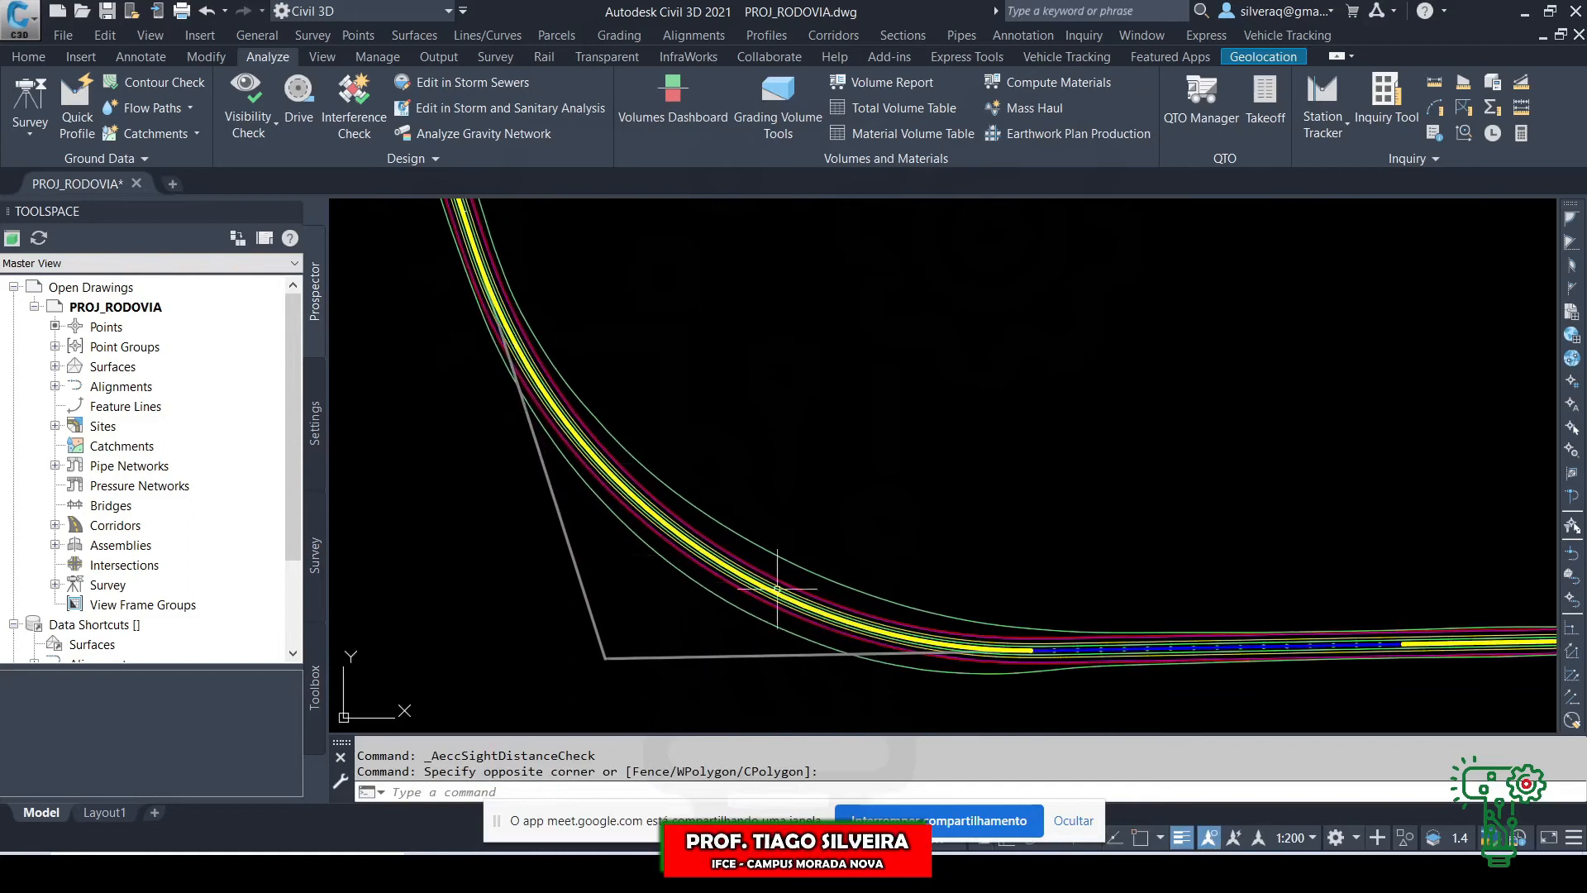
middle_click_drag(1044, 631, 697, 567)
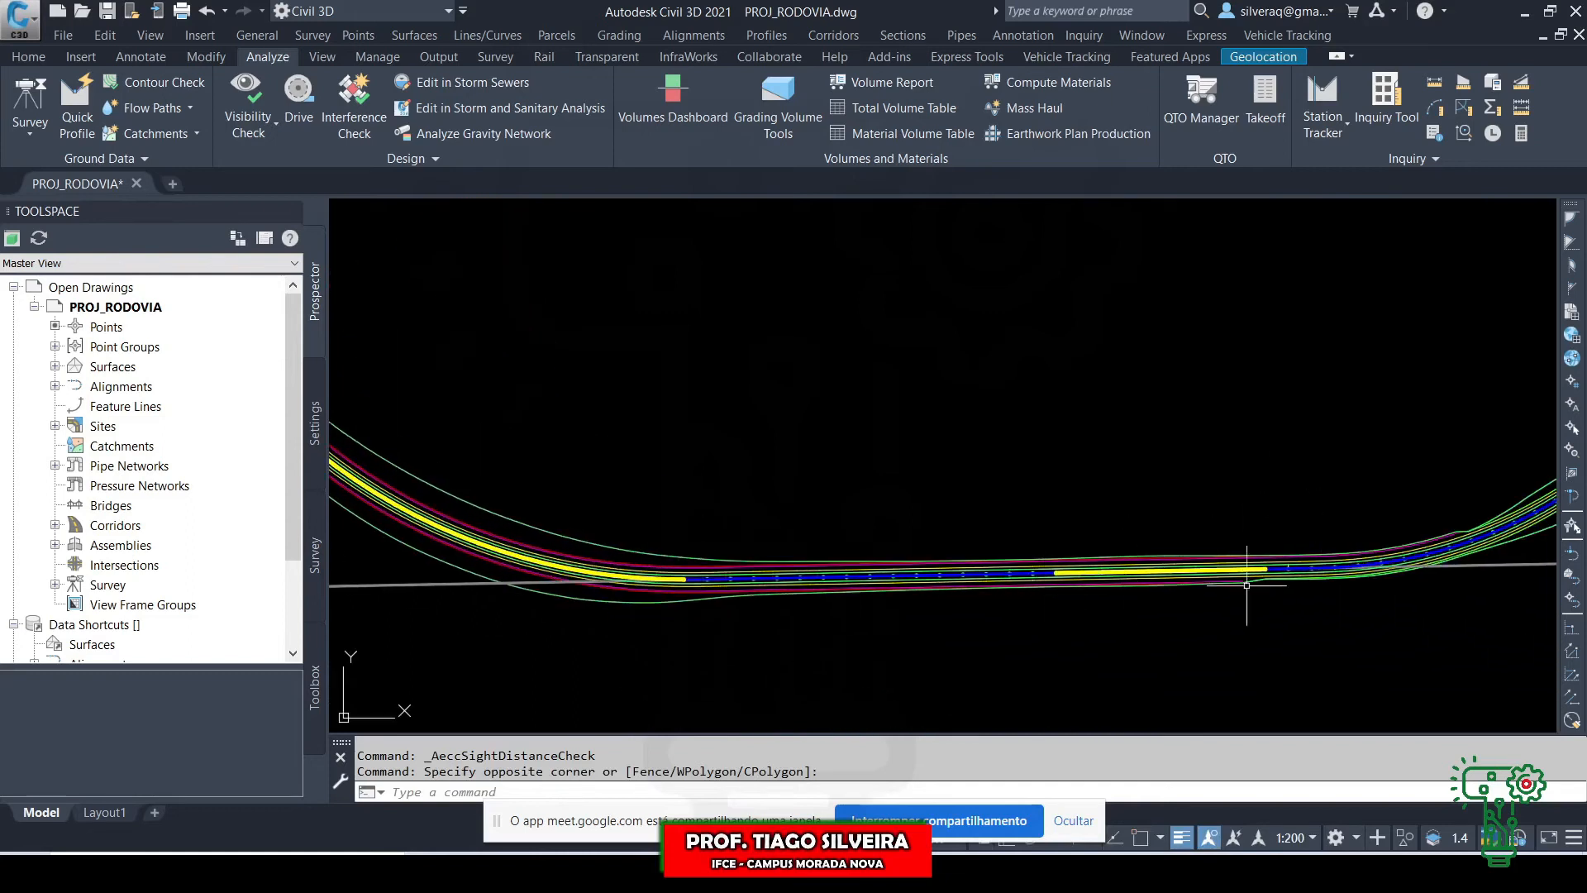
scroll(884, 469, "down", 4)
scroll(545, 233, "up", 4)
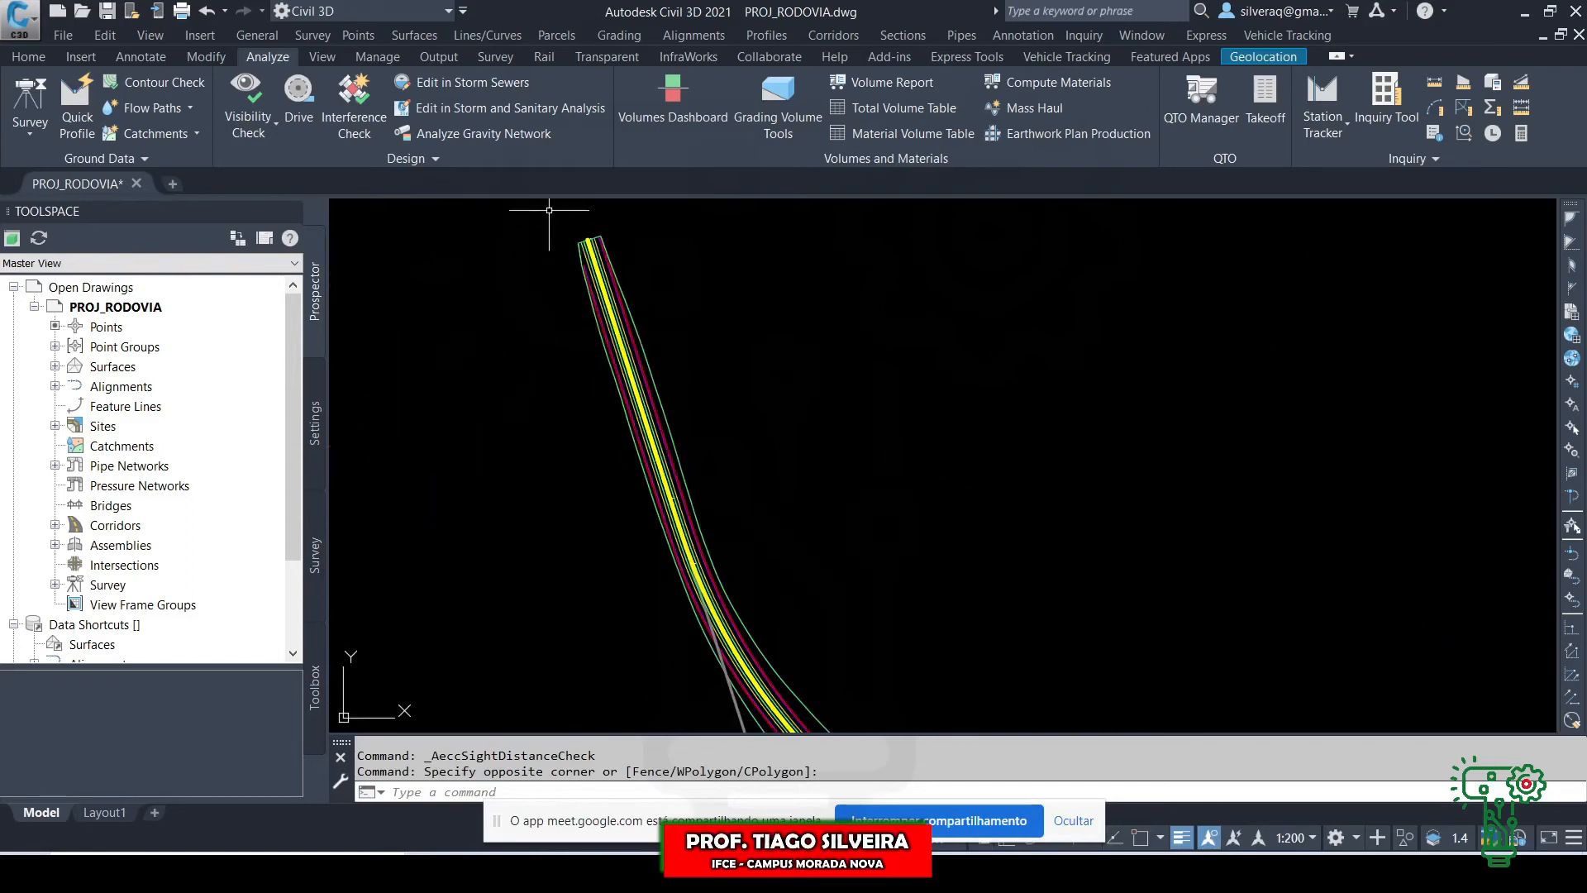
scroll(548, 210, "up", 3)
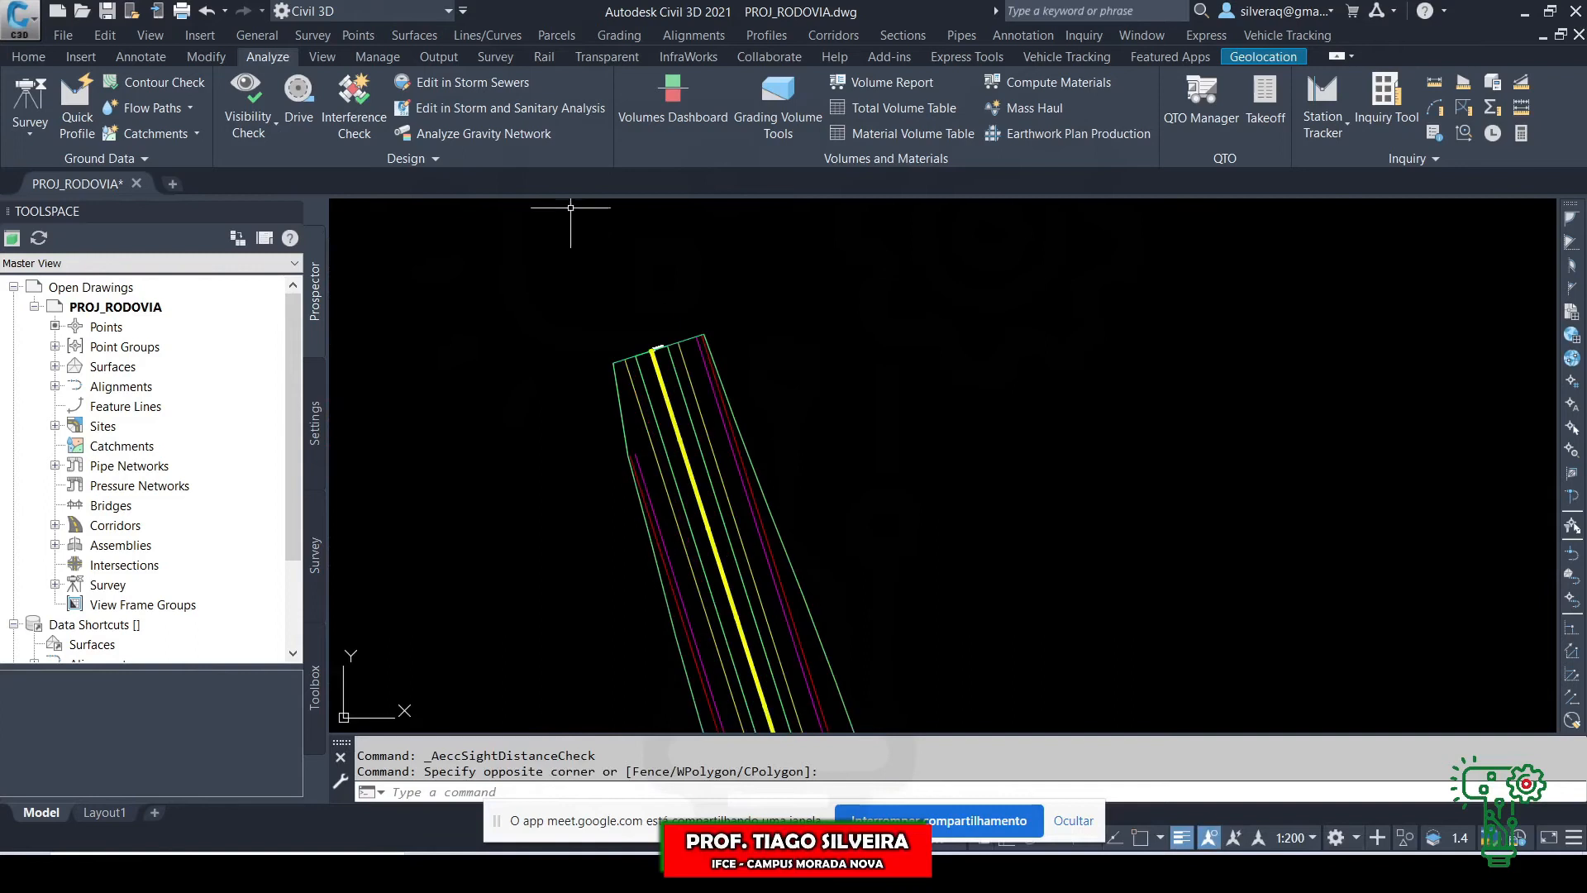
- Start a Drive simulation along alignment EIXO 1 using the profile GREIDE-EIXO 1
left_click(305, 121)
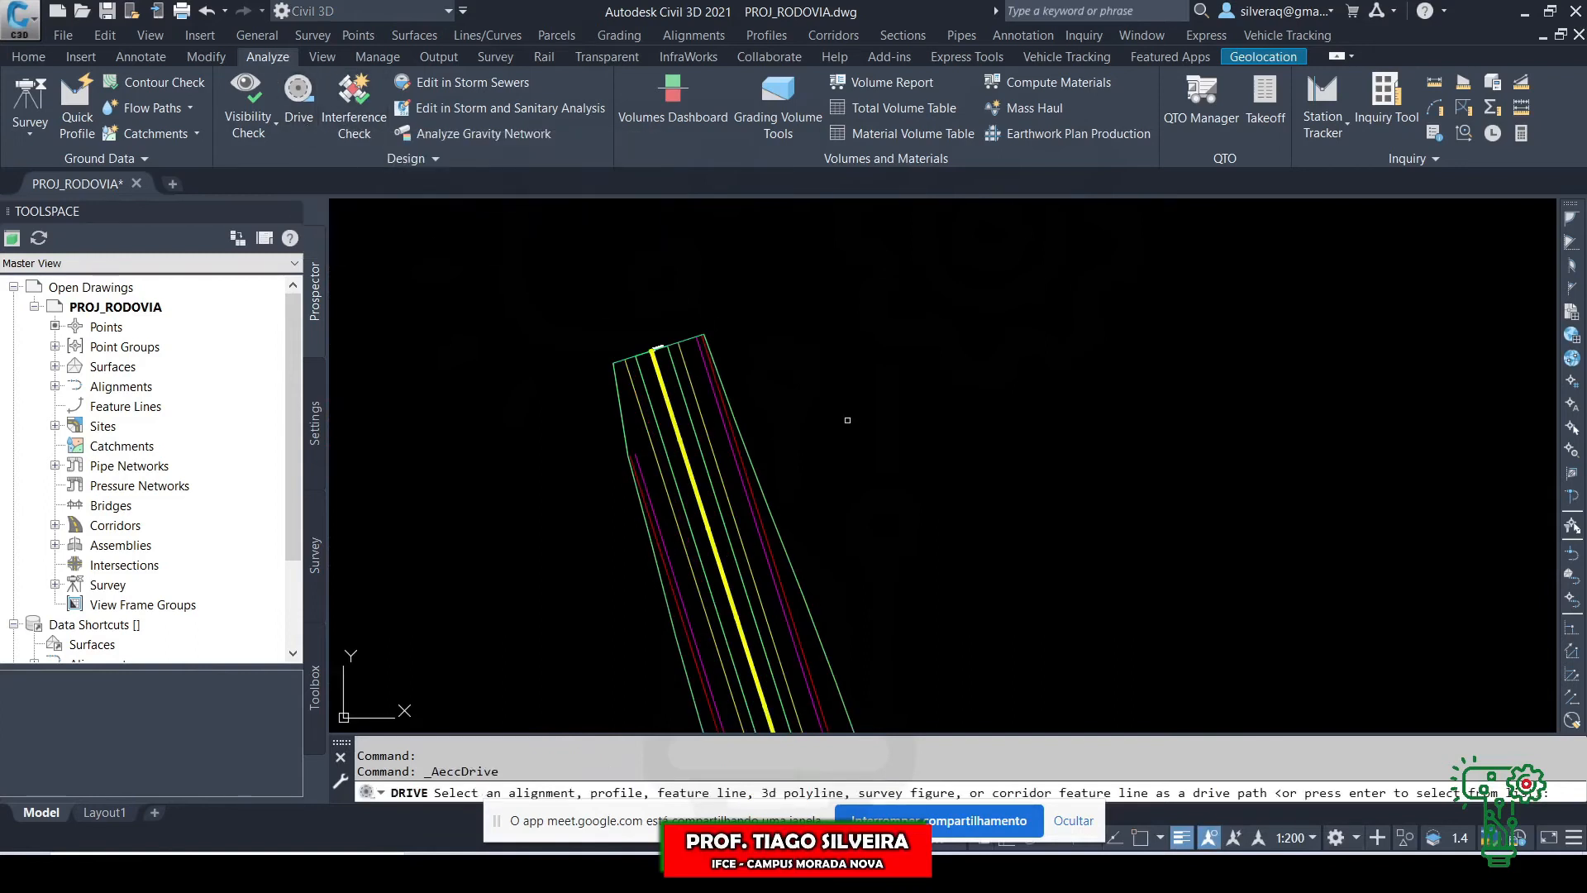
scroll(800, 365, "down", 5)
key("Return")
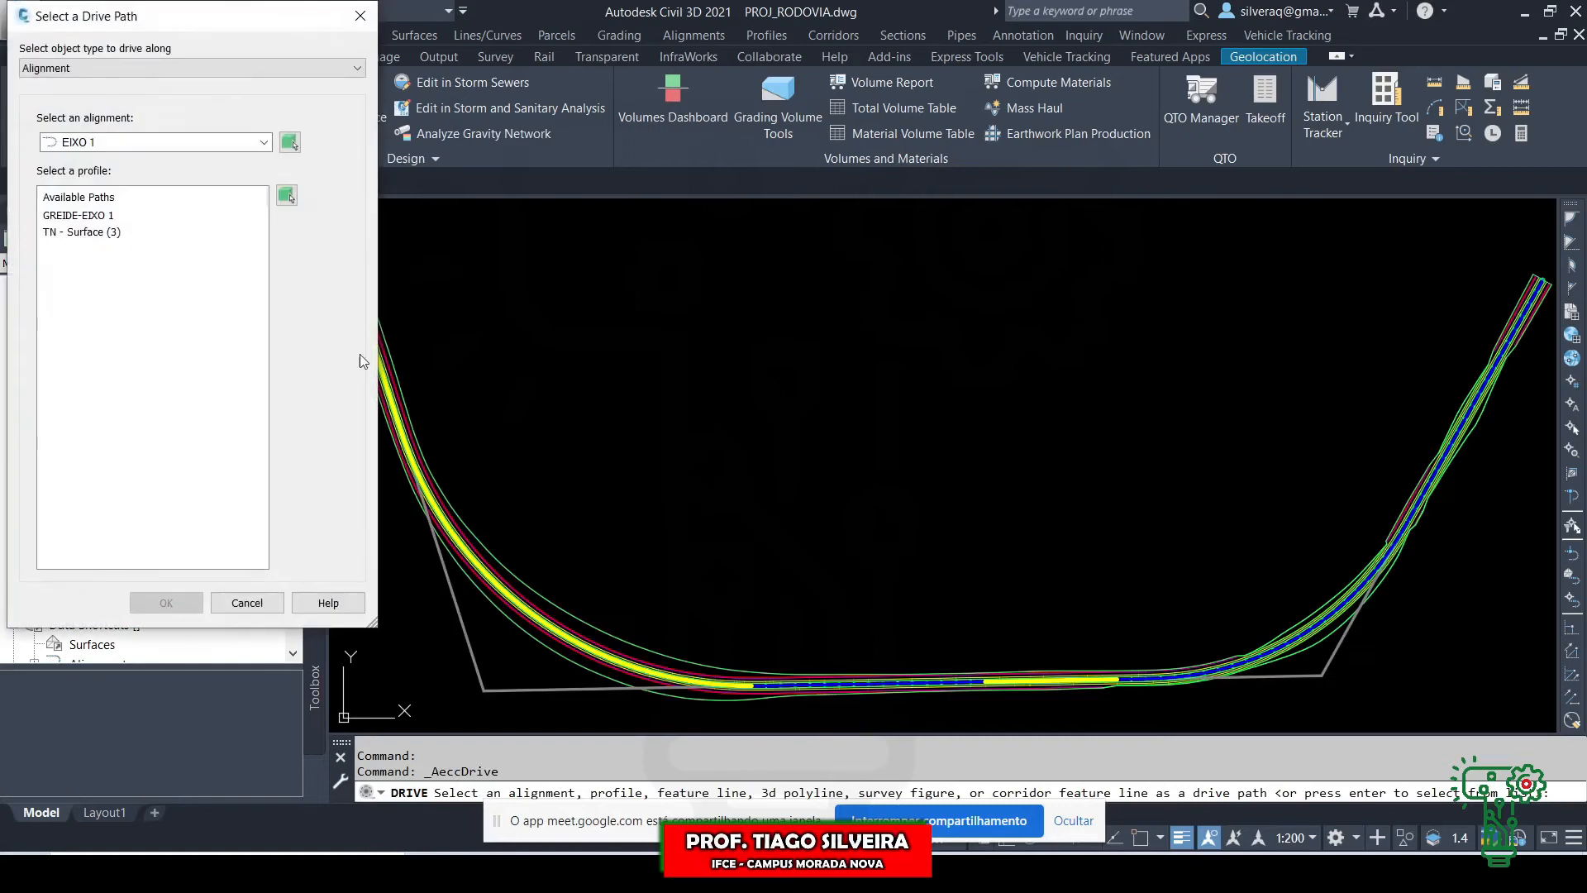
left_click(79, 215)
left_click(176, 606)
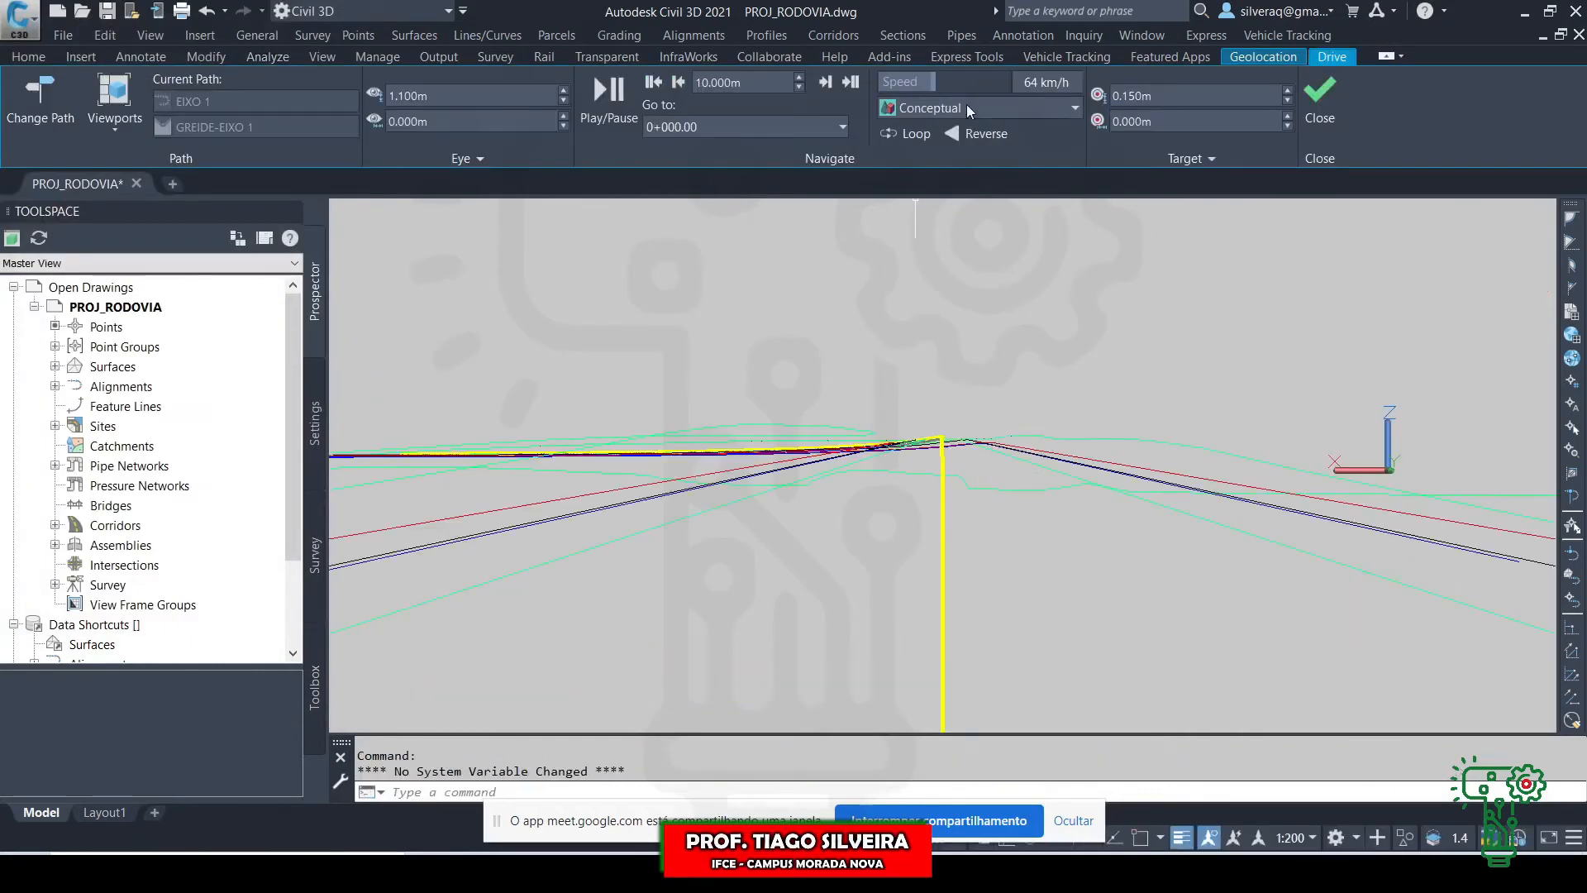
- Change the drive view's visual style to Shaded
left_click(961, 109)
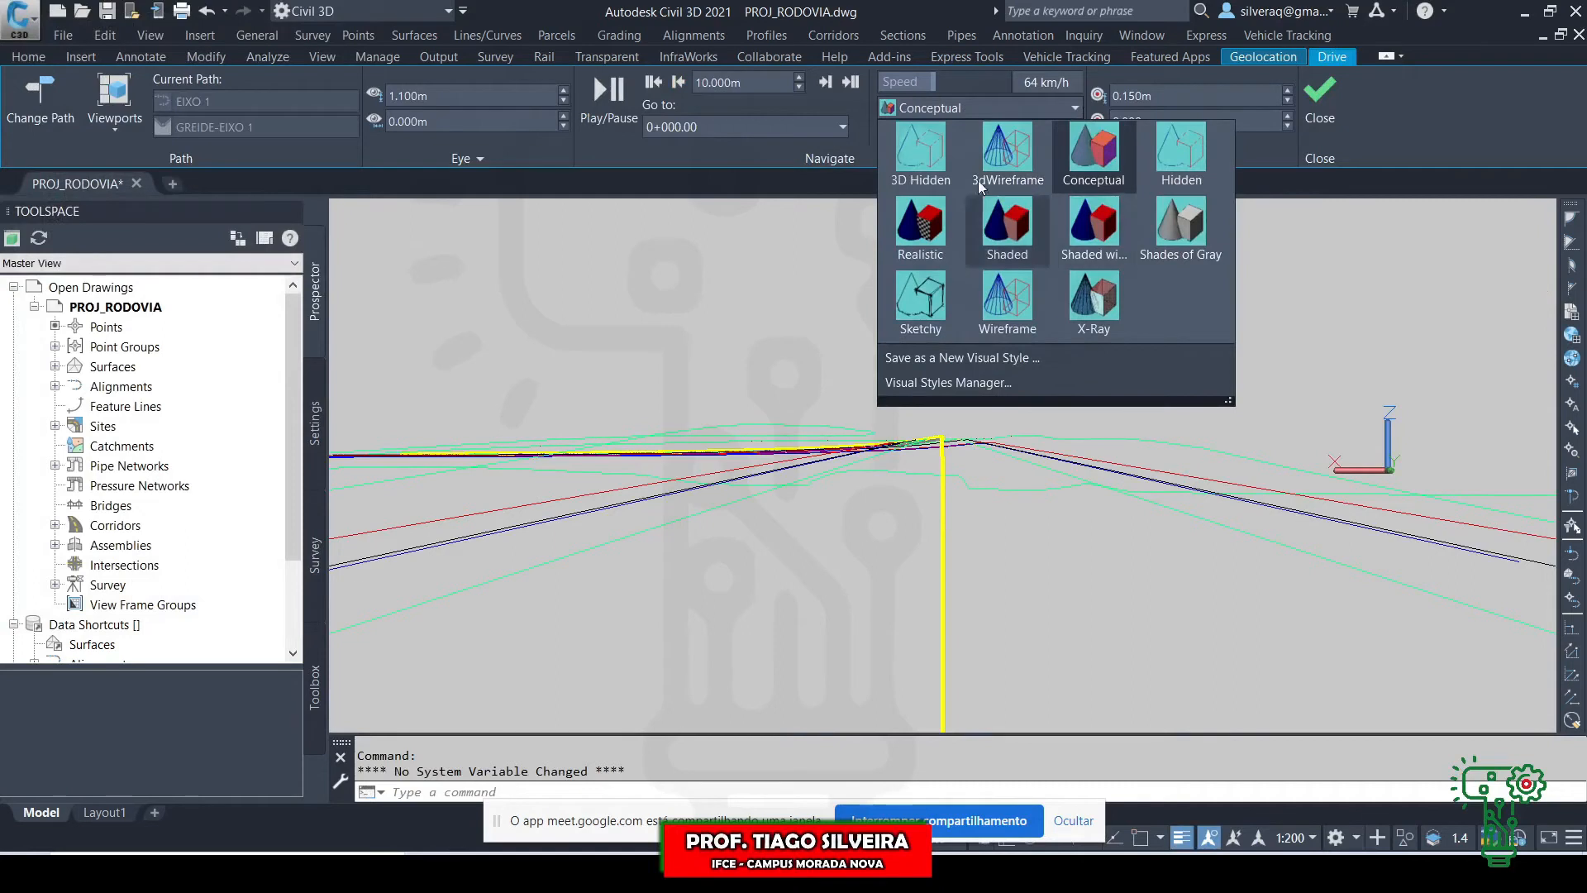
left_click(947, 382)
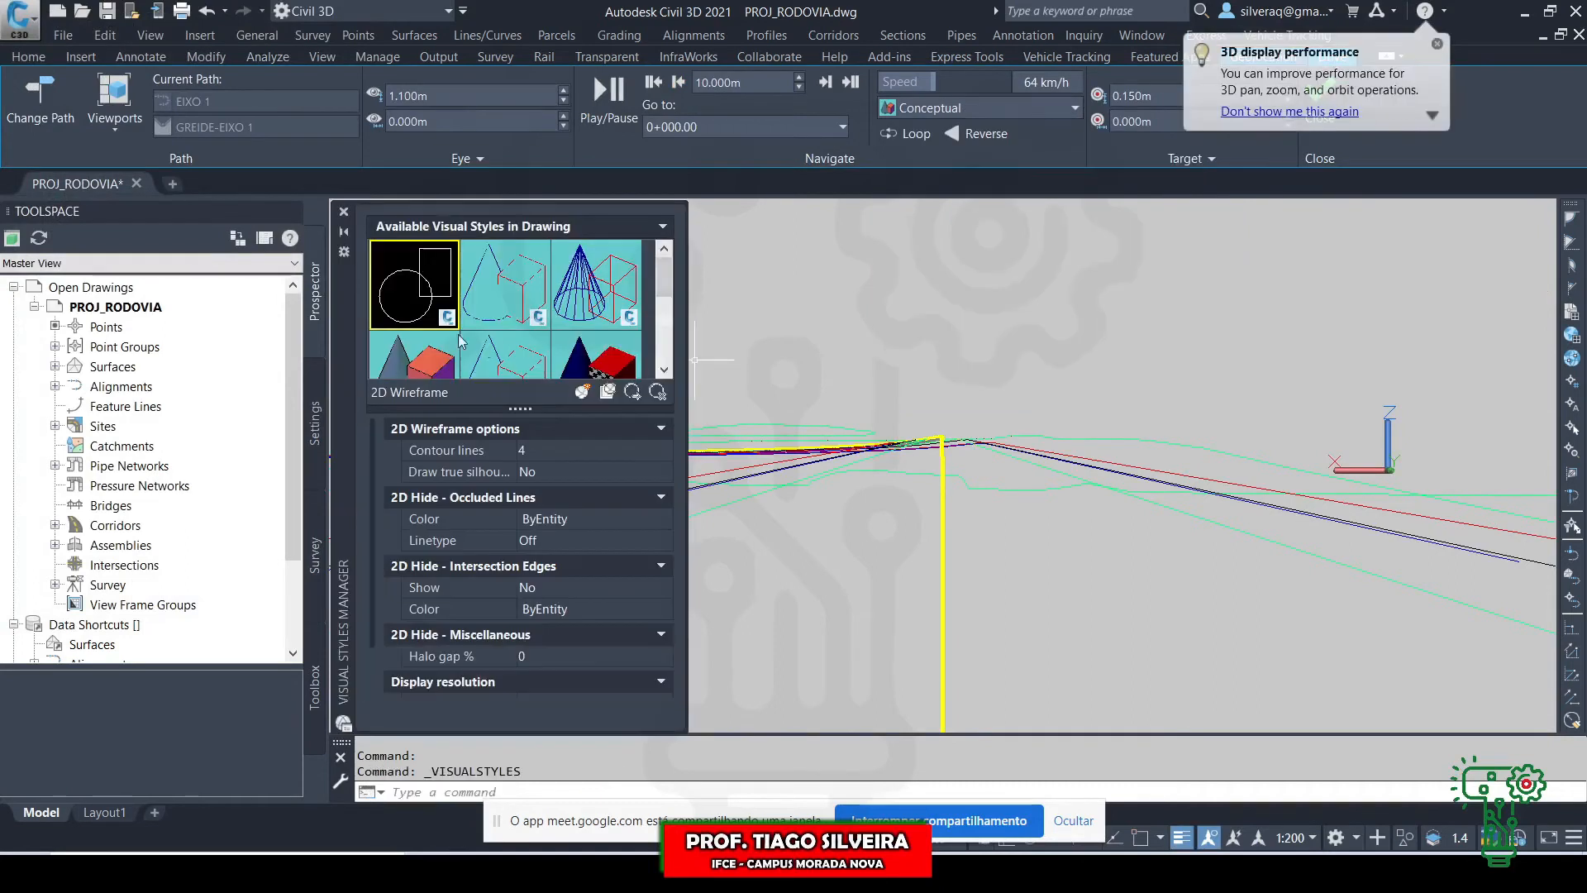
double_click(424, 302)
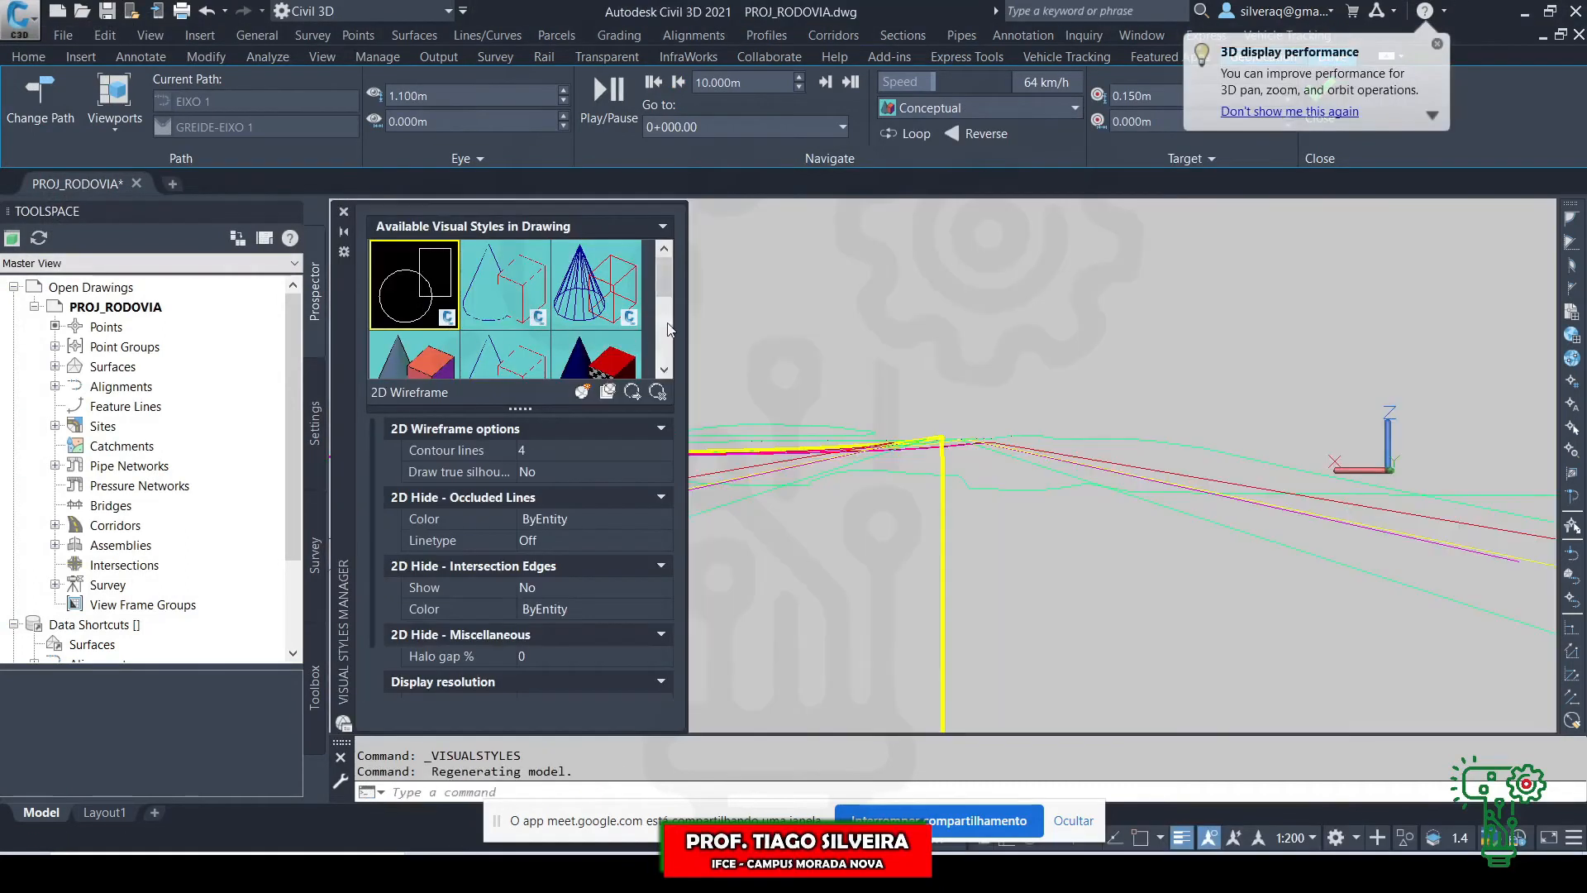
left_click(667, 323)
mouse_move(667, 324)
left_mouse_down()
mouse_move(668, 364)
mouse_move(668, 310)
left_mouse_up()
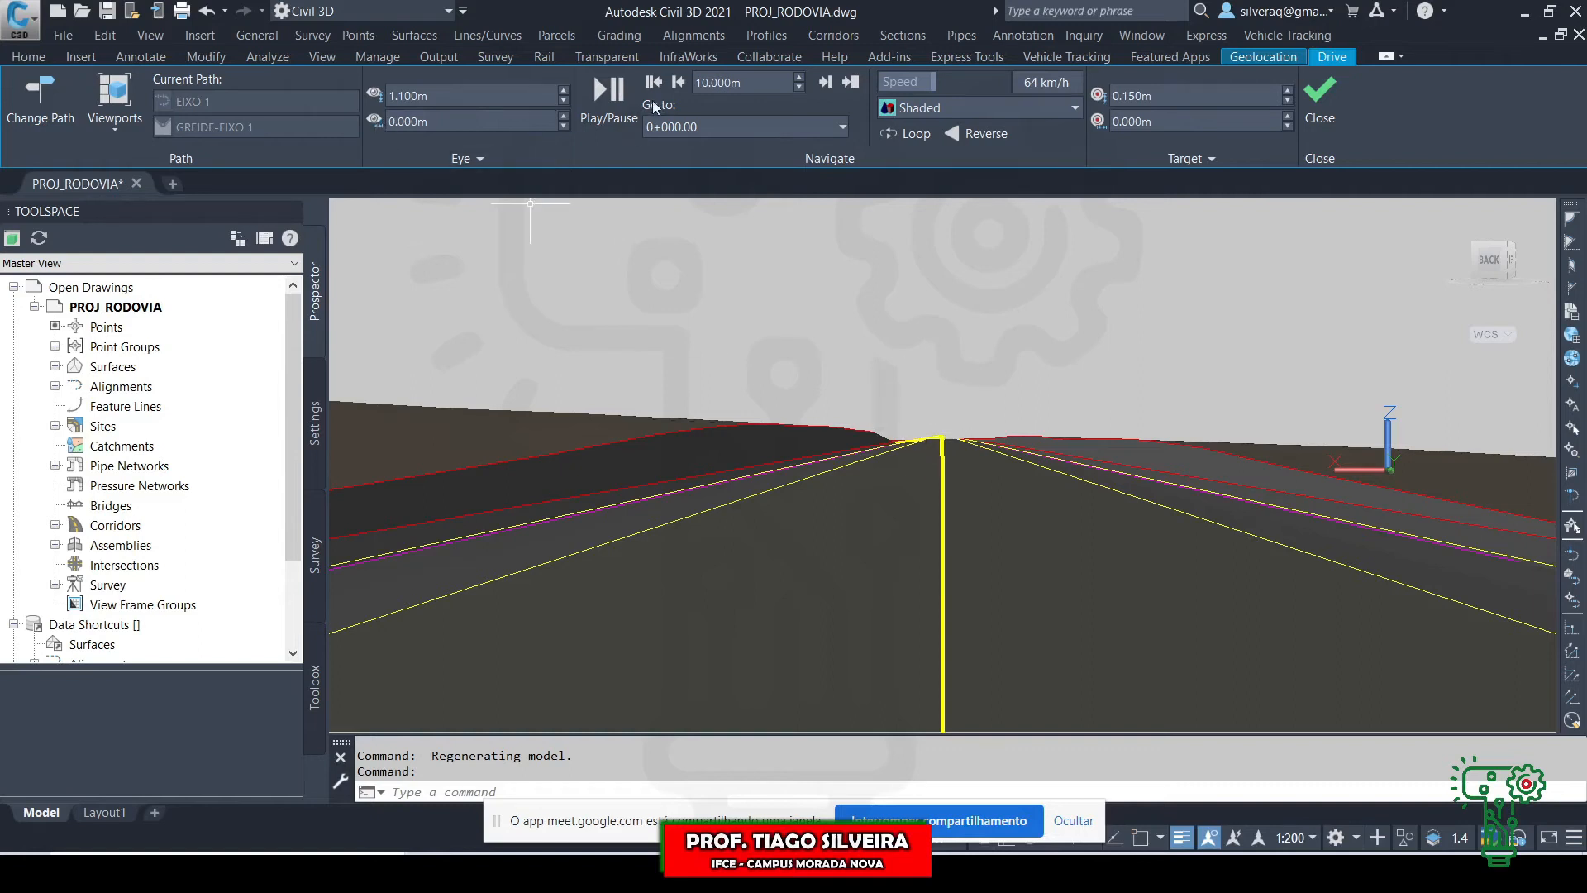
- Play the drive along the road and pause it at about station 0+380 to examine visibility at the curve's side slope
left_click(602, 95)
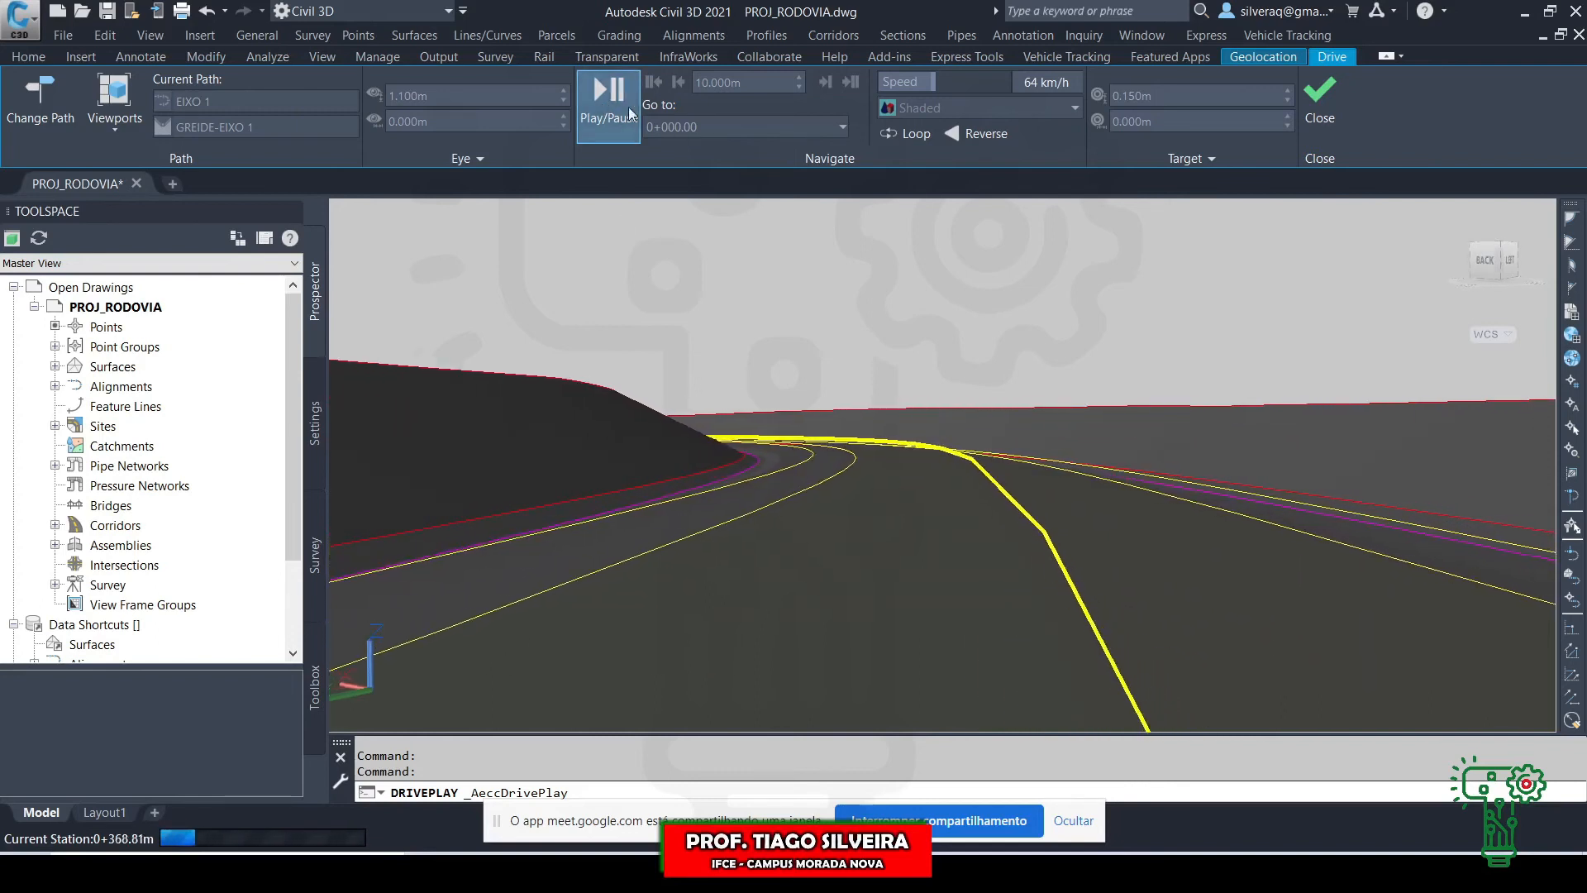
left_click(608, 95)
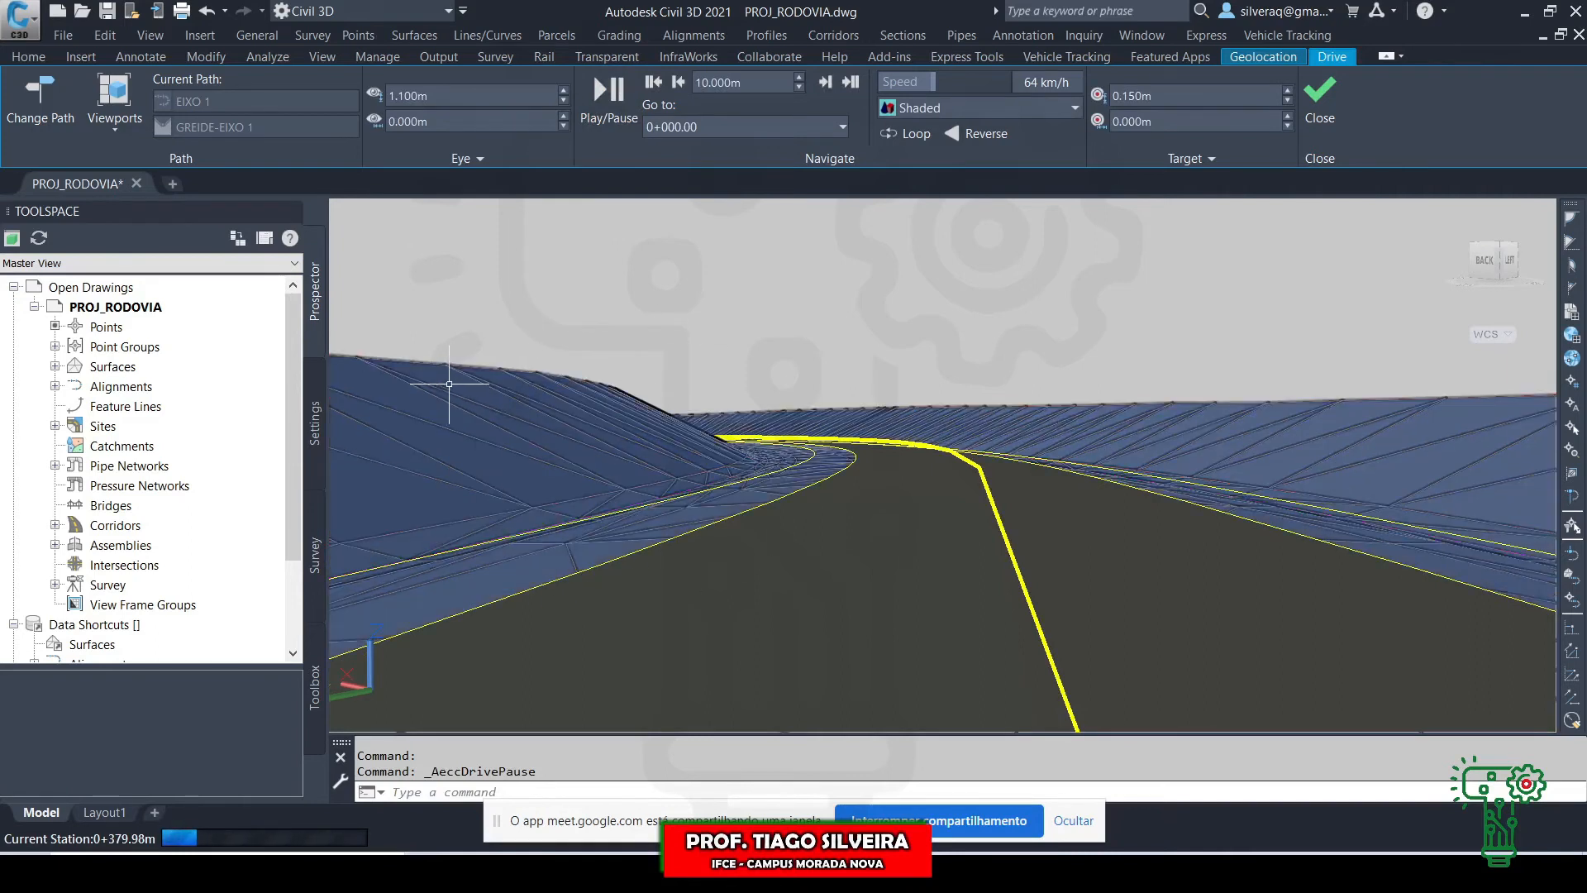
mouse_move(403, 339)
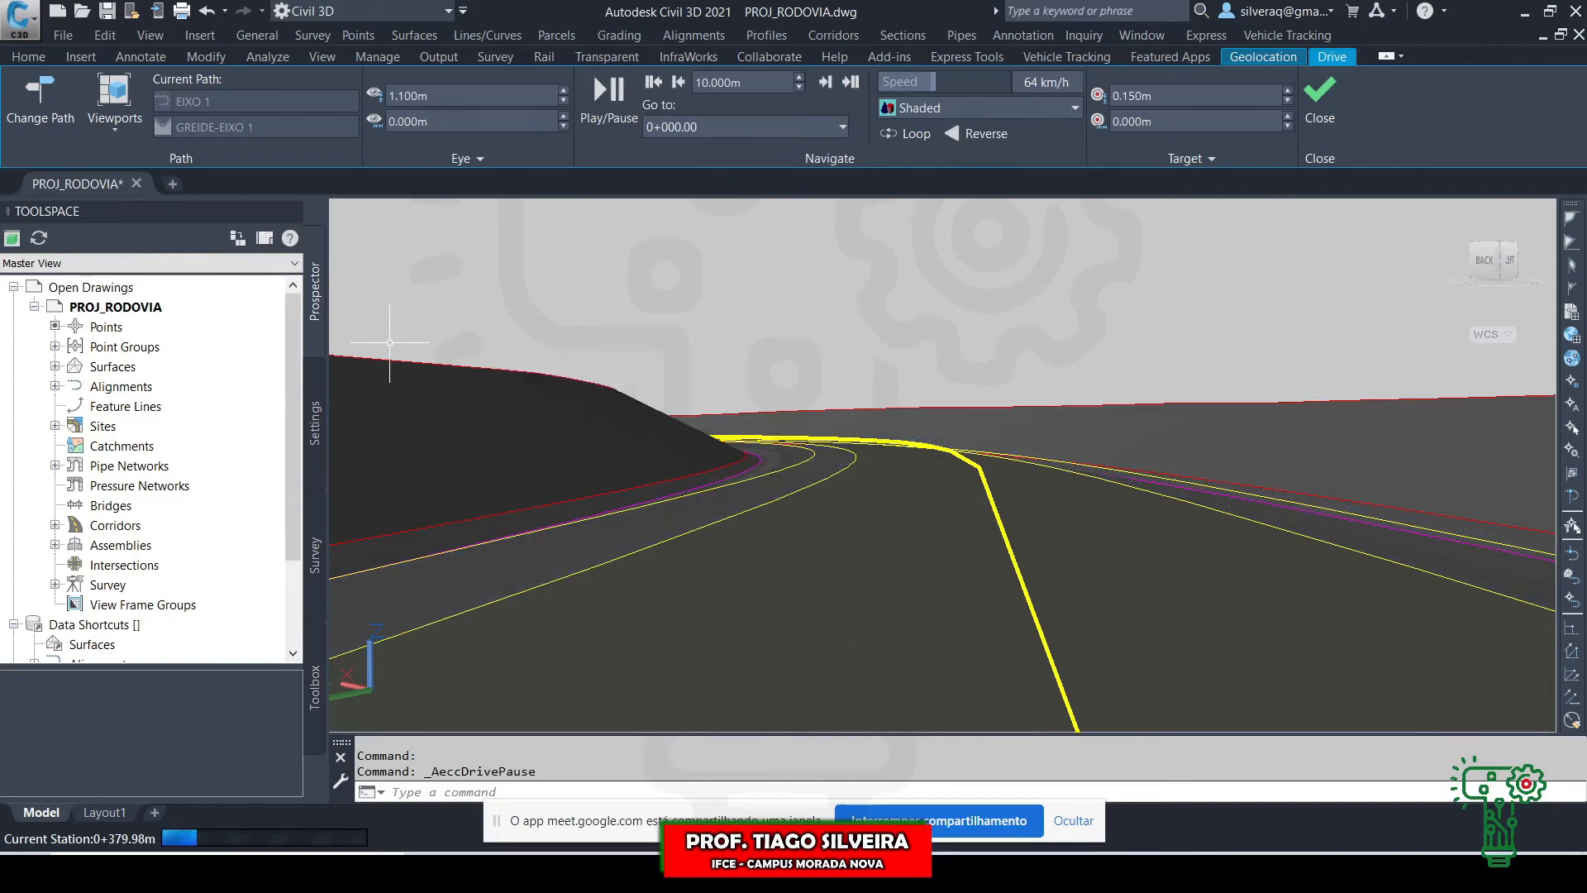
- Resume the drive and pause it at about stations 0+853 and 0+899 to examine the obstructed eye path between the side slopes
left_click(607, 118)
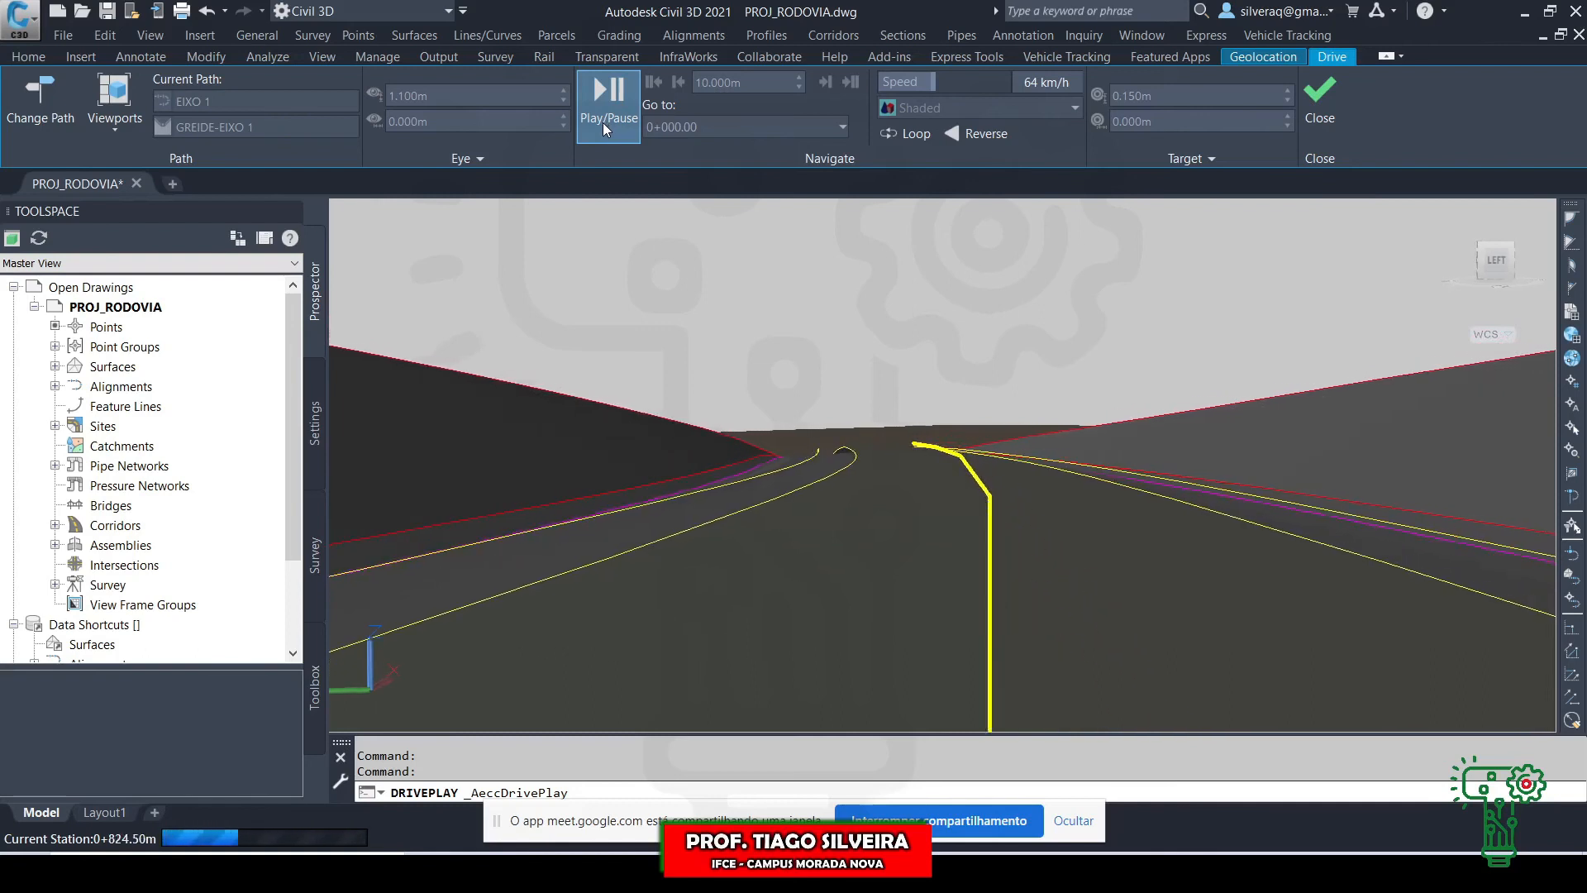
left_click(596, 126)
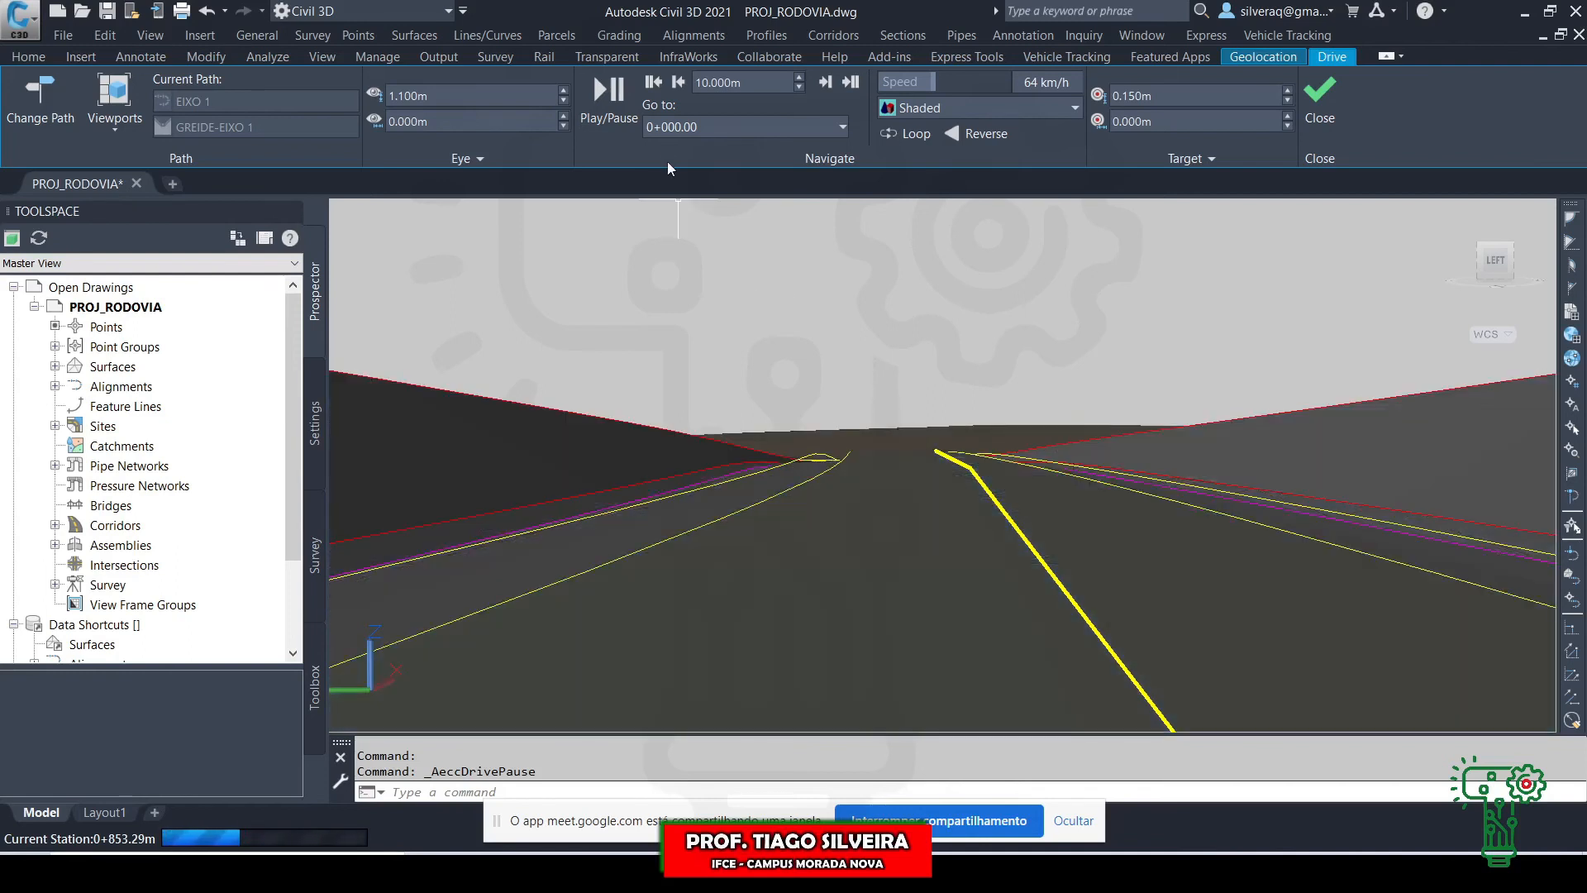
left_click(616, 119)
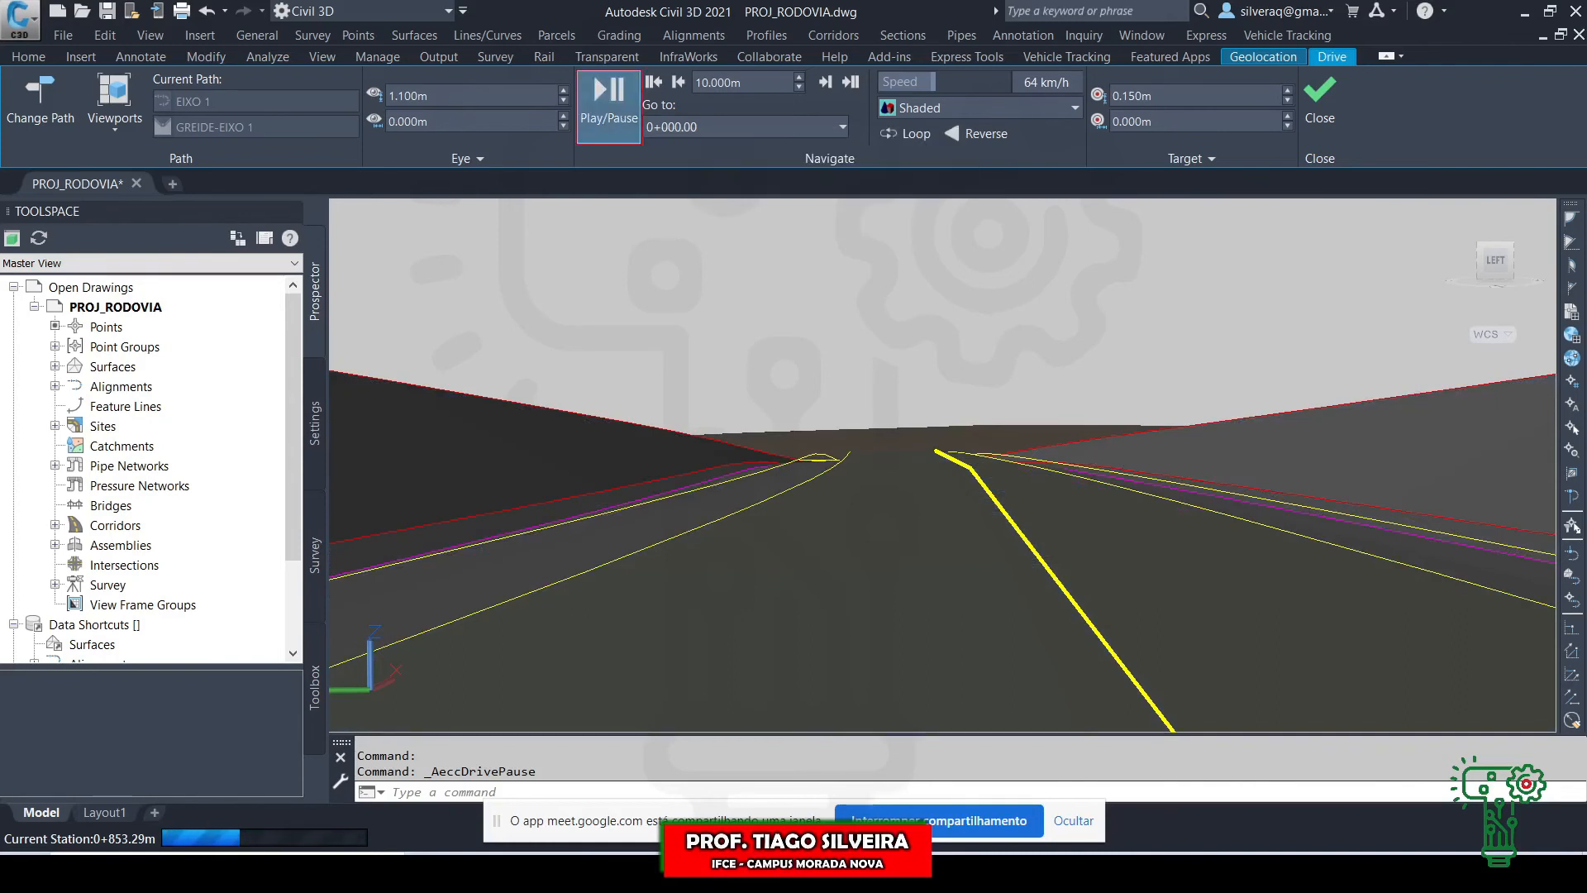
left_click(616, 119)
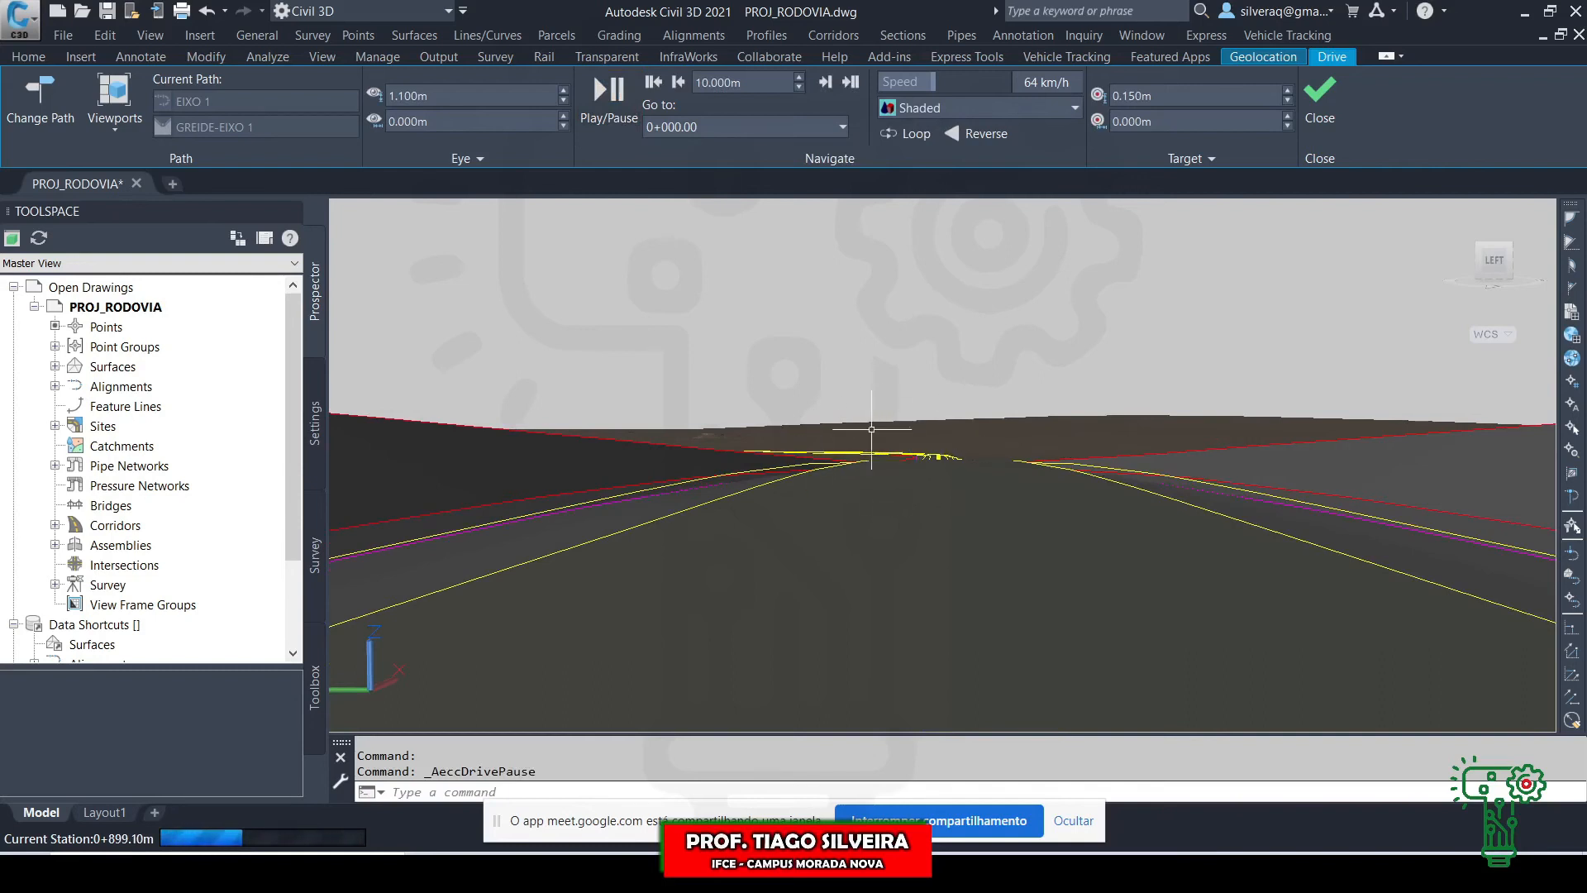
- Continue the drive along the straight, pausing at about stations 1+082 and 1+213 to examine where the next yellow eye path begins
left_click(607, 114)
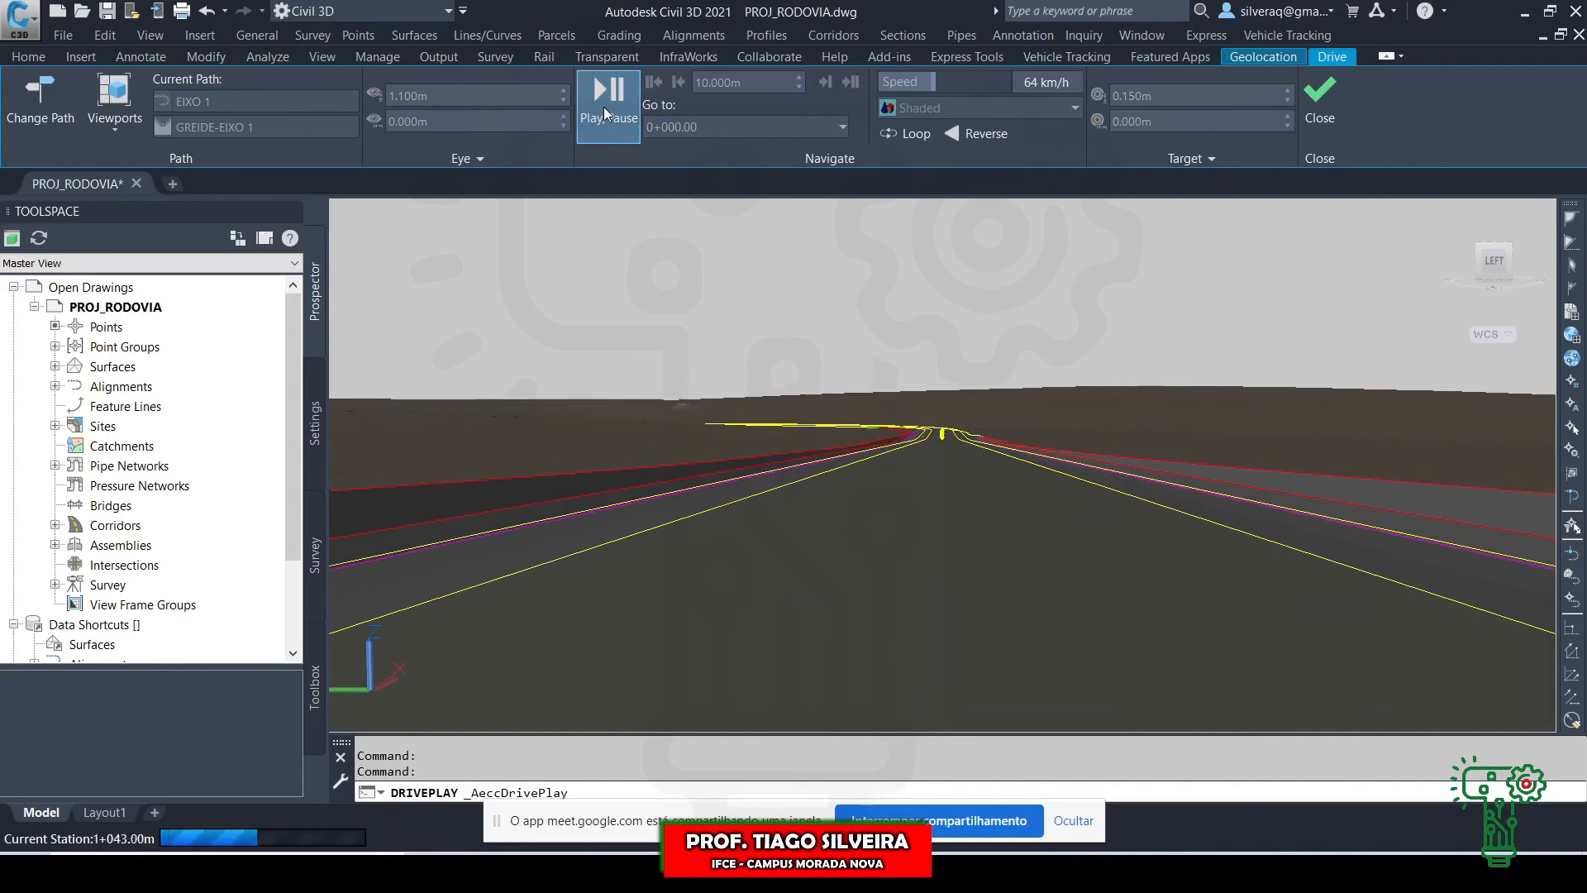
left_click(605, 119)
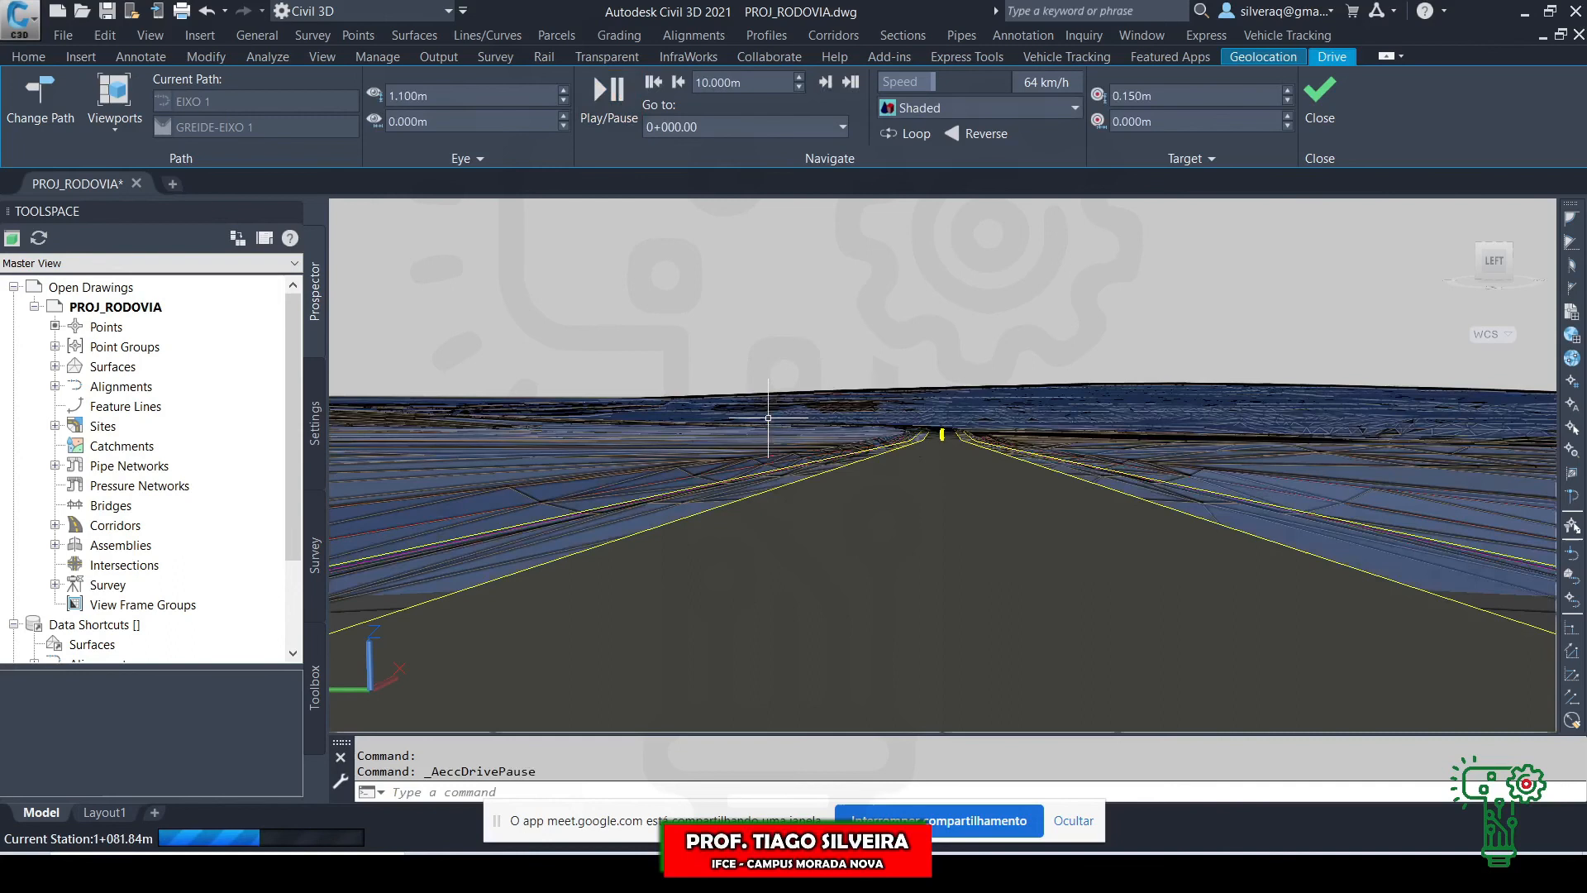
left_click(608, 103)
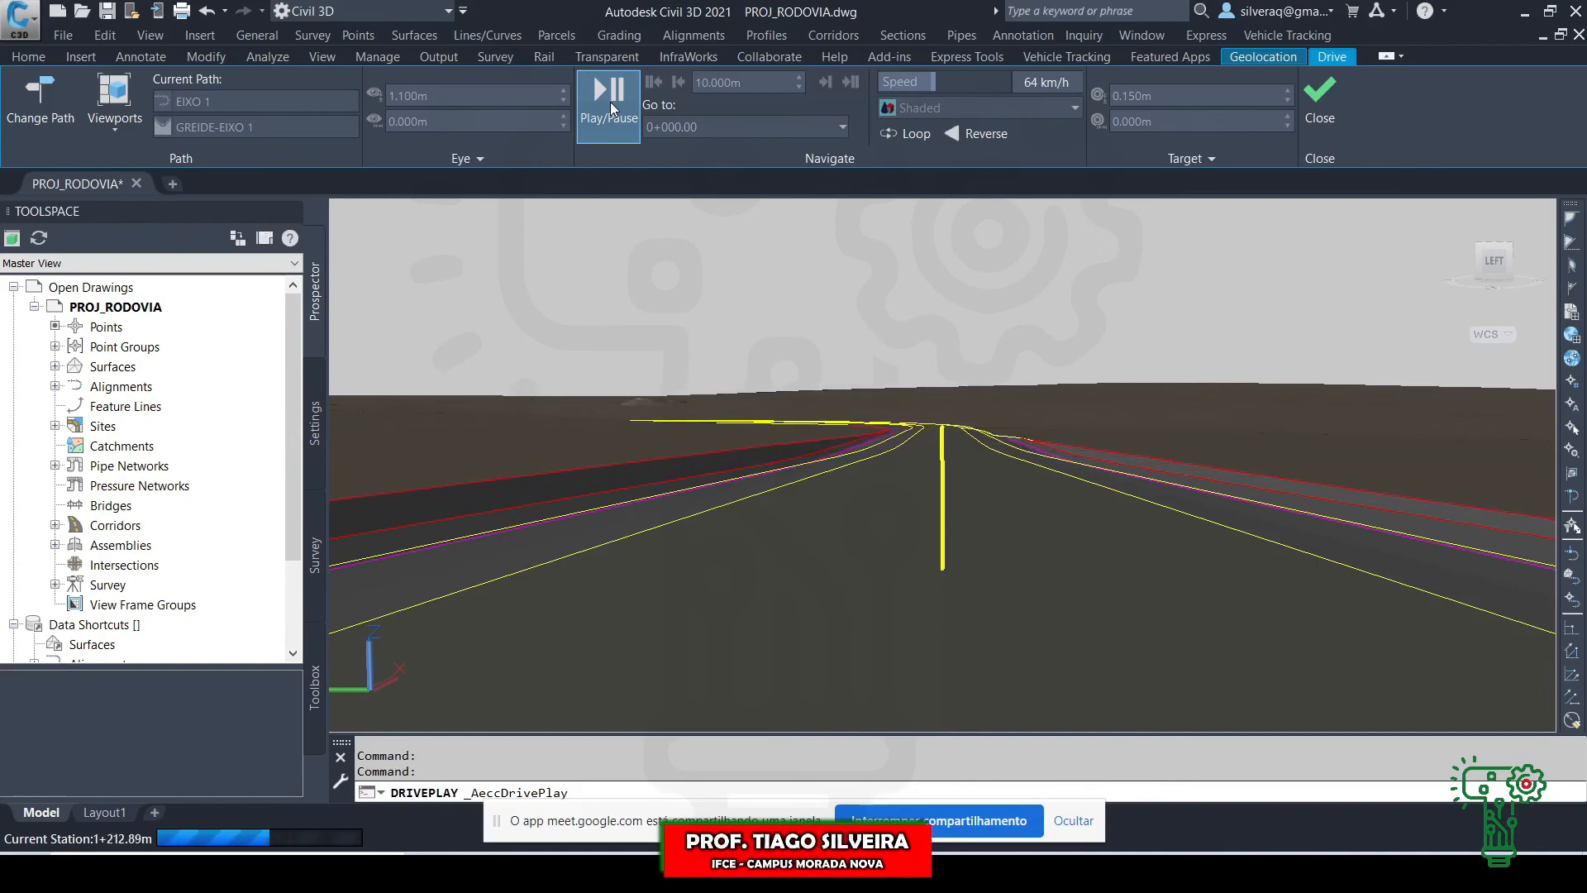
left_click(610, 108)
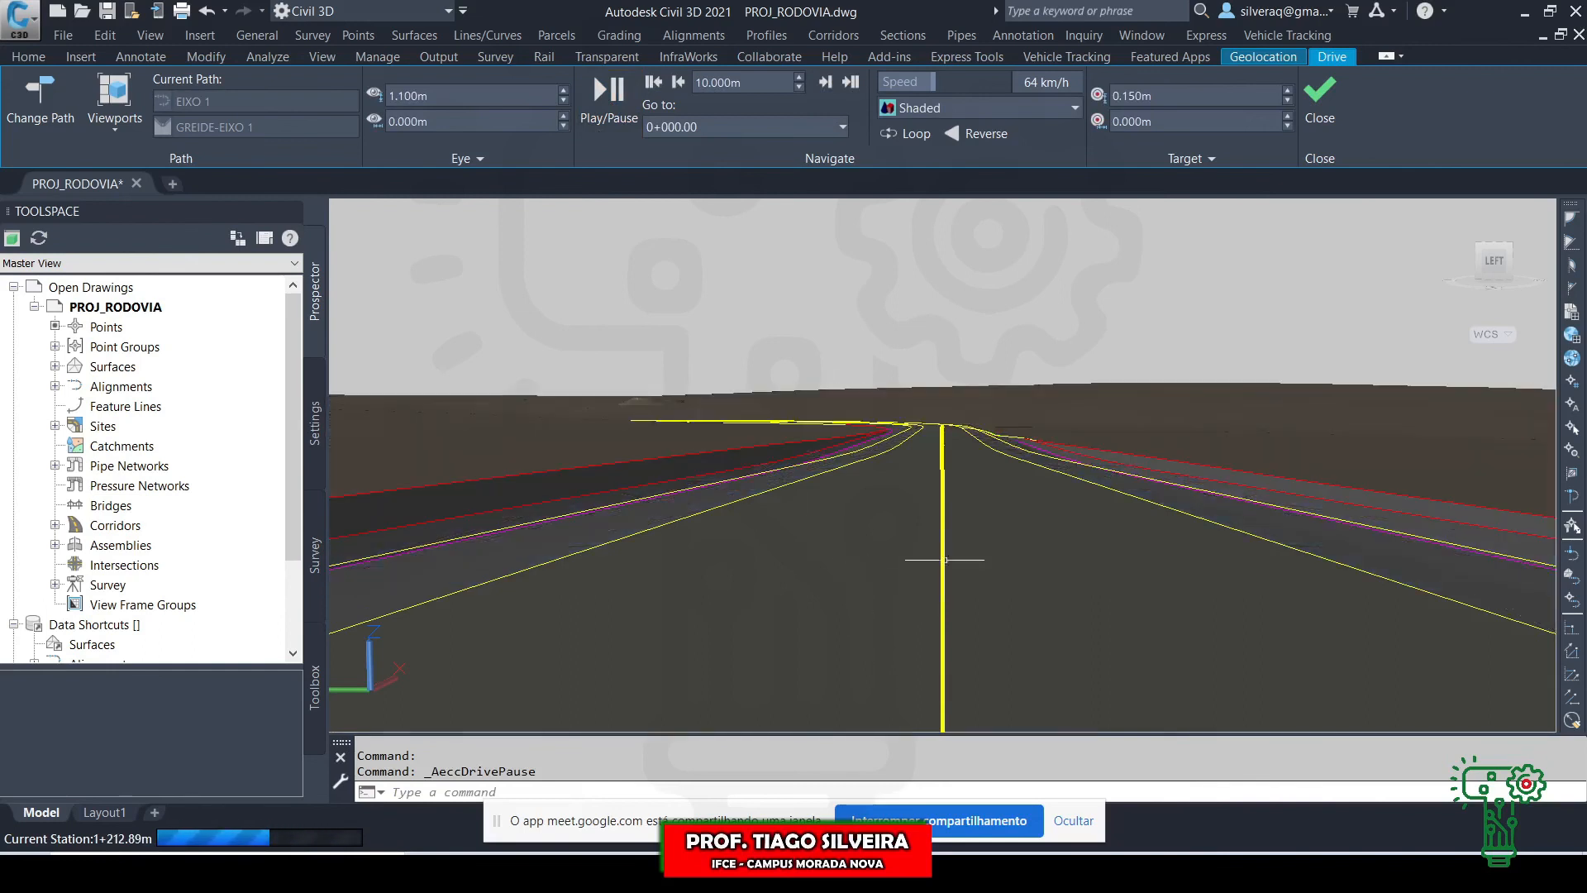
- Drive on to the next curve, pausing at about station 1+403 to examine visibility there, and resume the drive
left_click(609, 103)
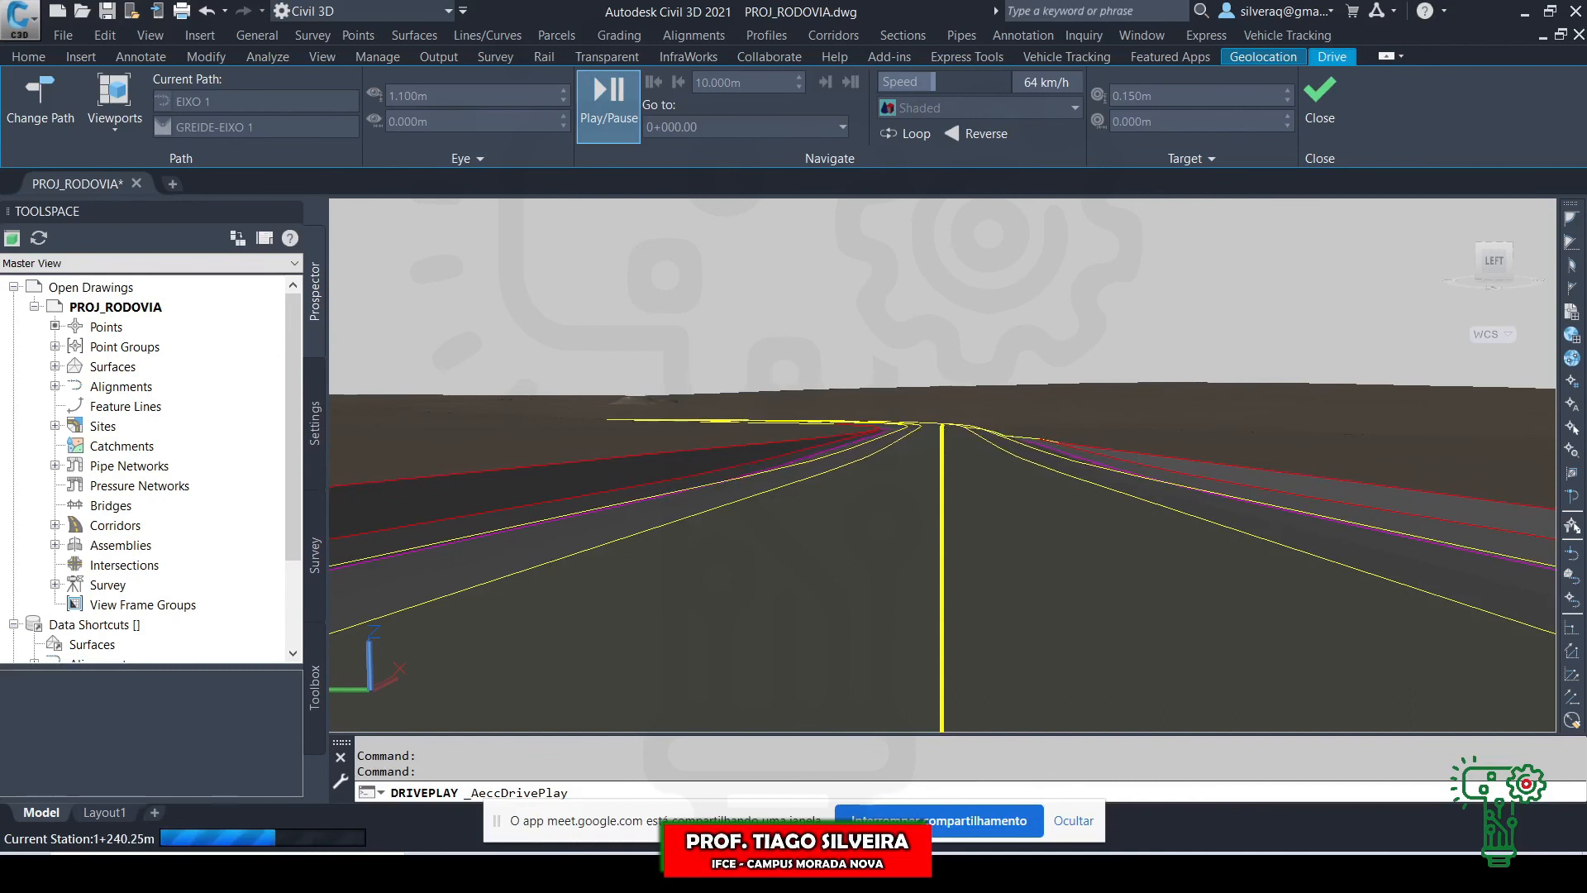
left_click(601, 114)
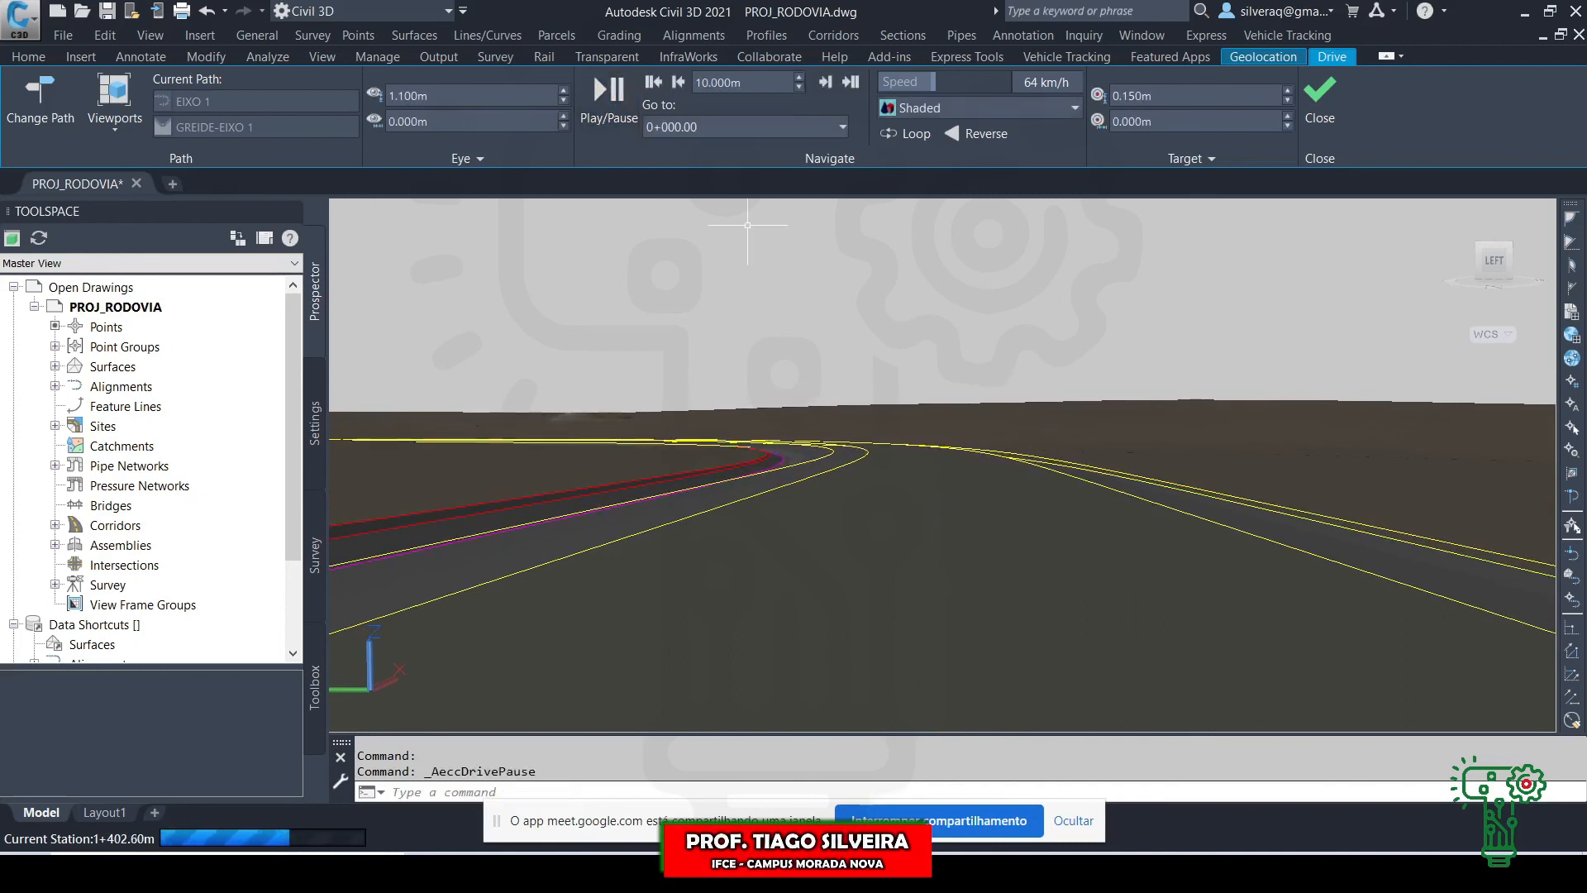
left_click(610, 122)
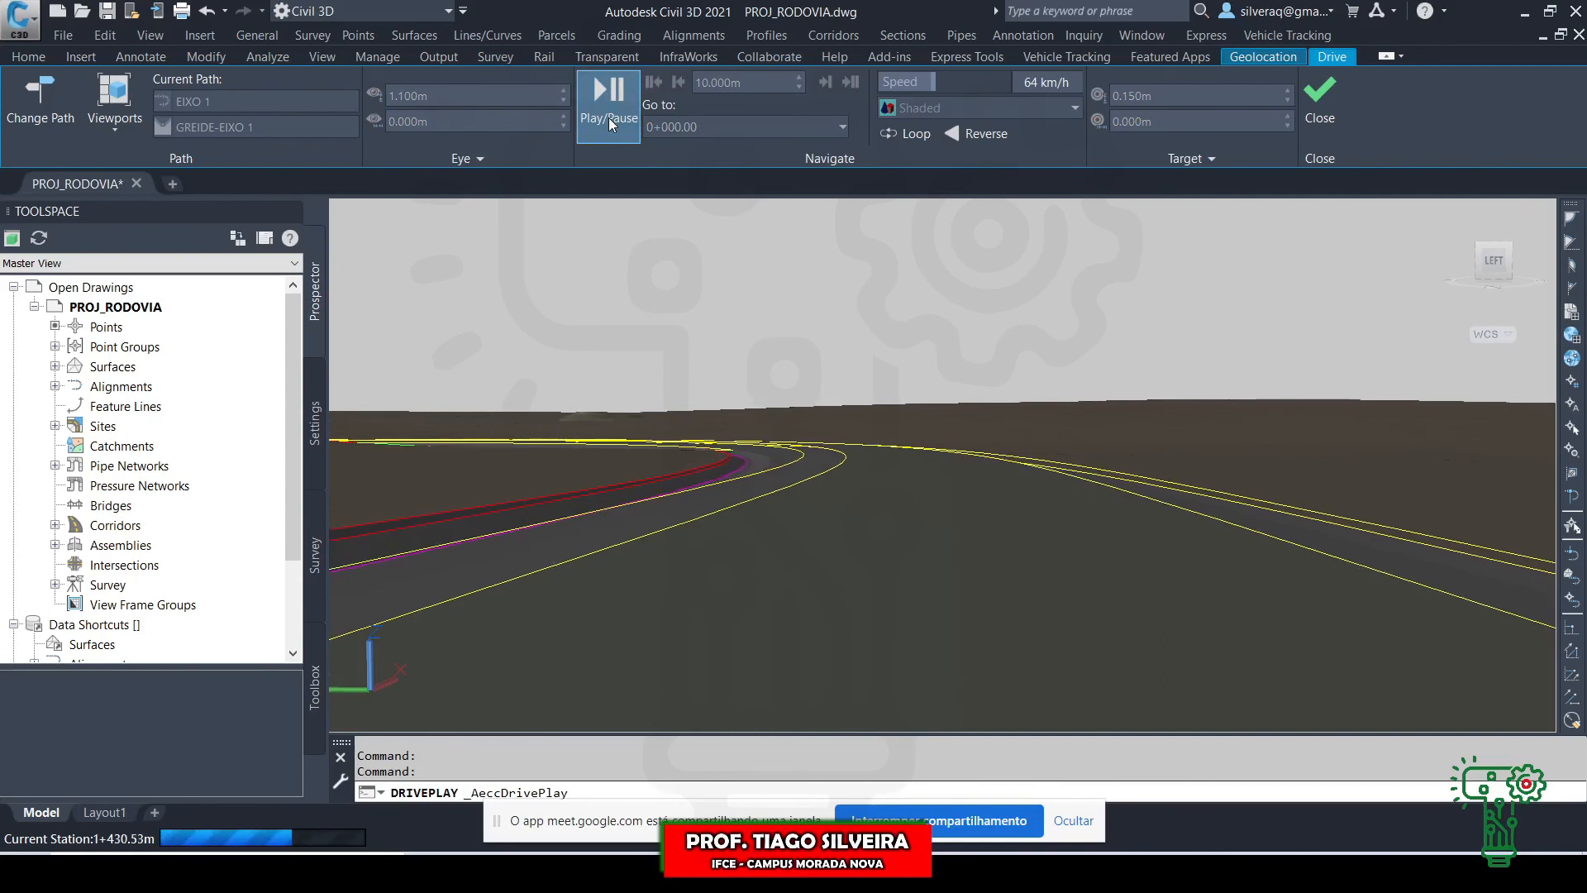